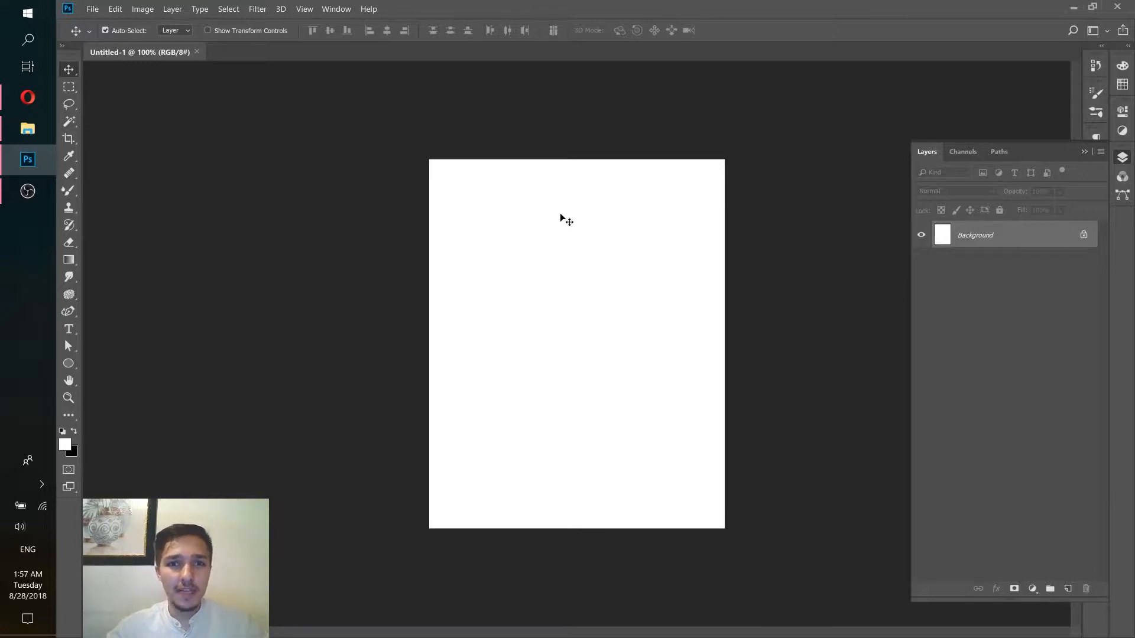
# Place jimmy-fermin-740548-unsplash.jpg from the Downloads folder into the blank document and delete the Background layer.
pyautogui.click(33, 130)
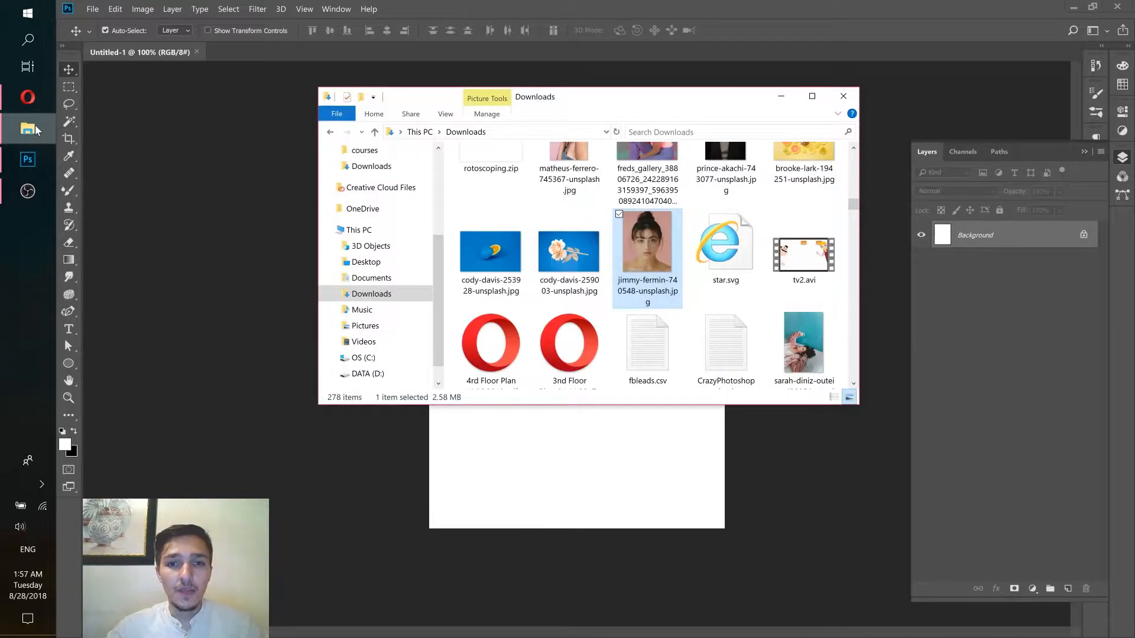
pyautogui.moveTo(645, 242); pyautogui.dragTo(605, 475)
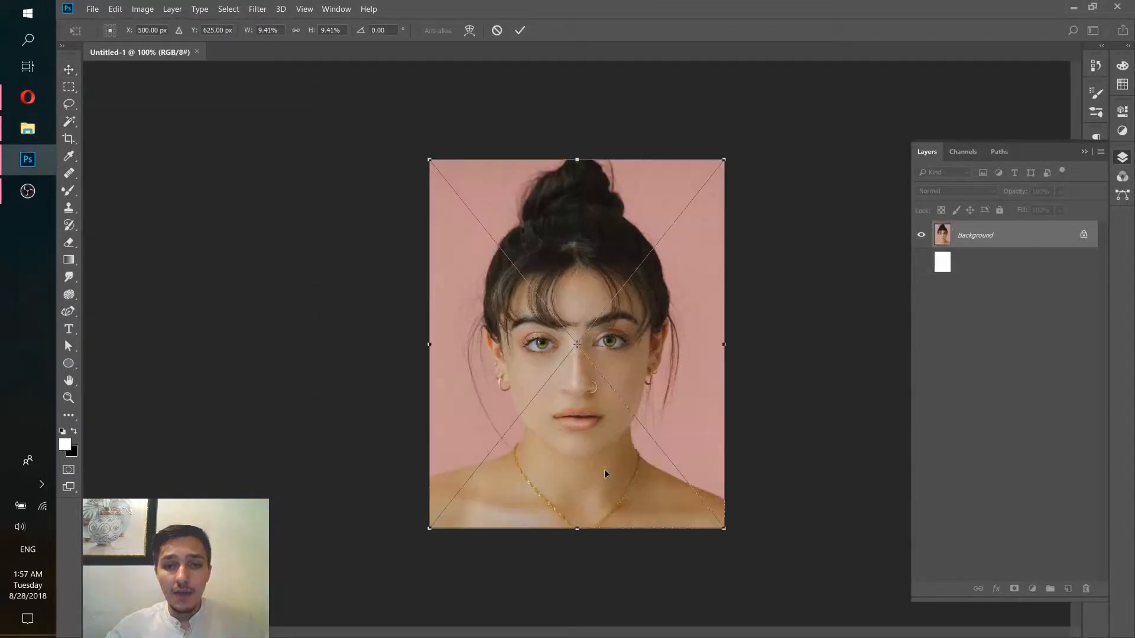
pyautogui.click(519, 31)
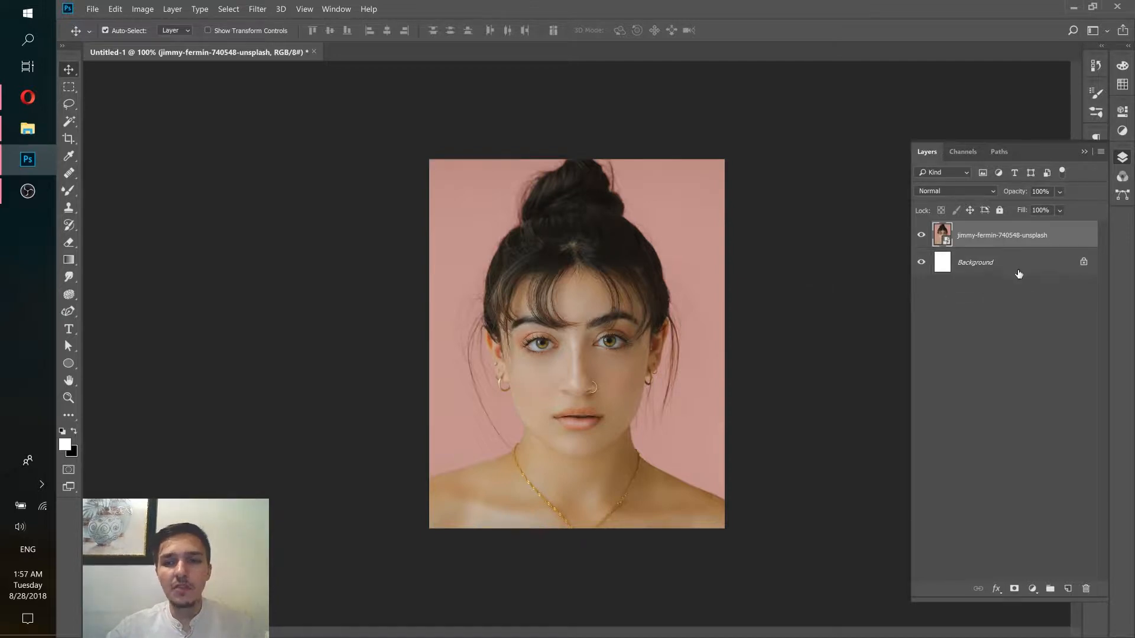
pyautogui.moveTo(1019, 271); pyautogui.dragTo(1086, 587)
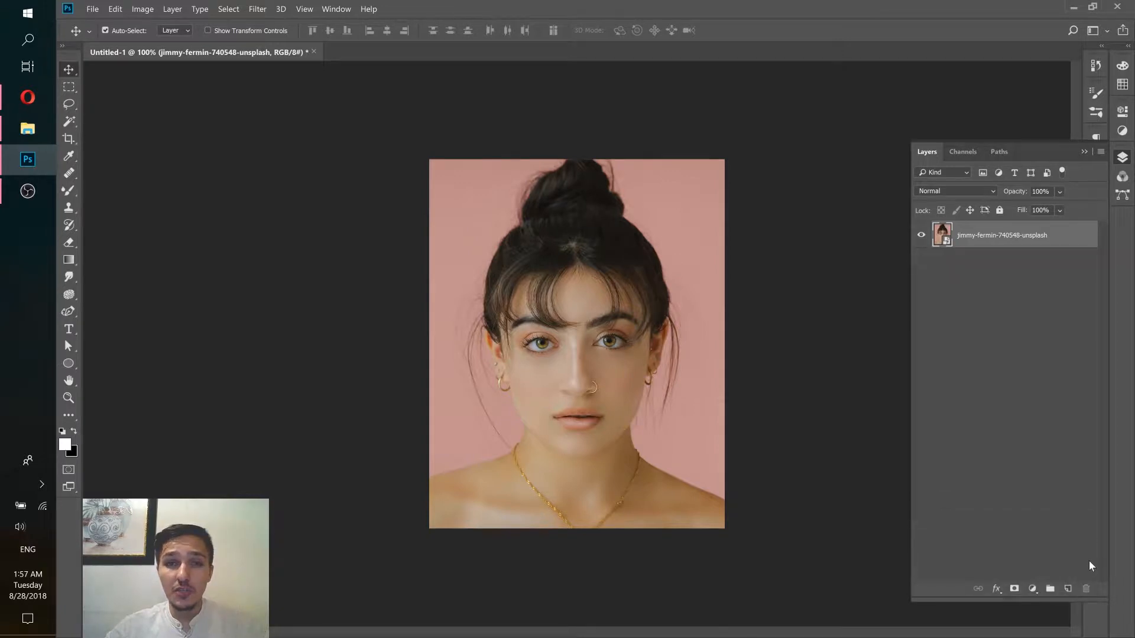
# Open the Liquify filter on the portrait layer and activate the Face tool.
pyautogui.click(258, 10)
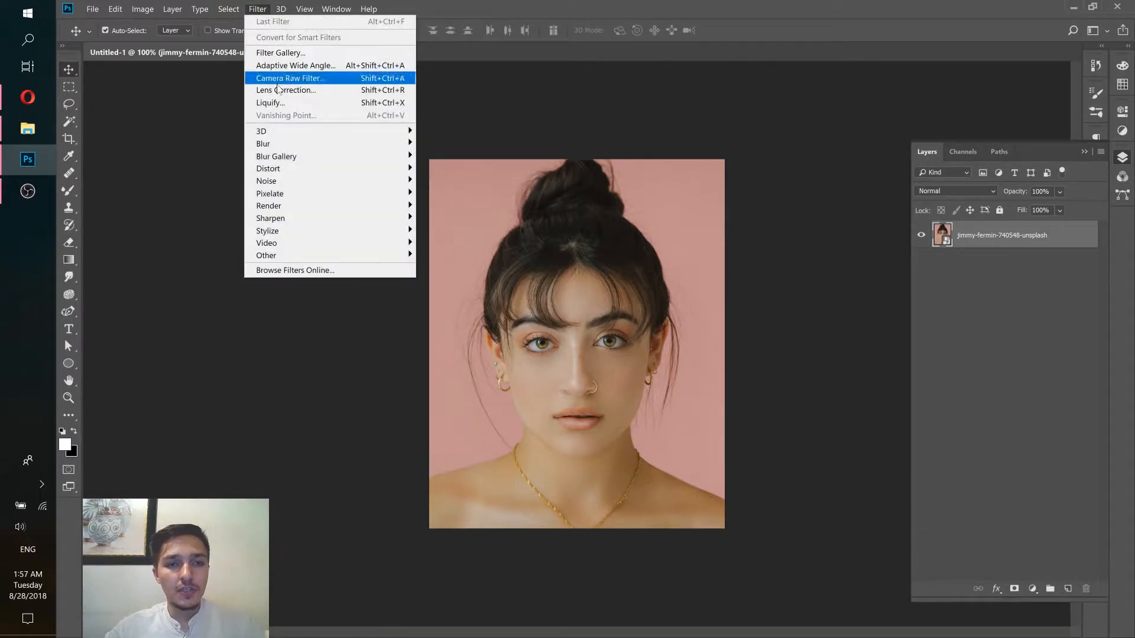
pyautogui.click(278, 104)
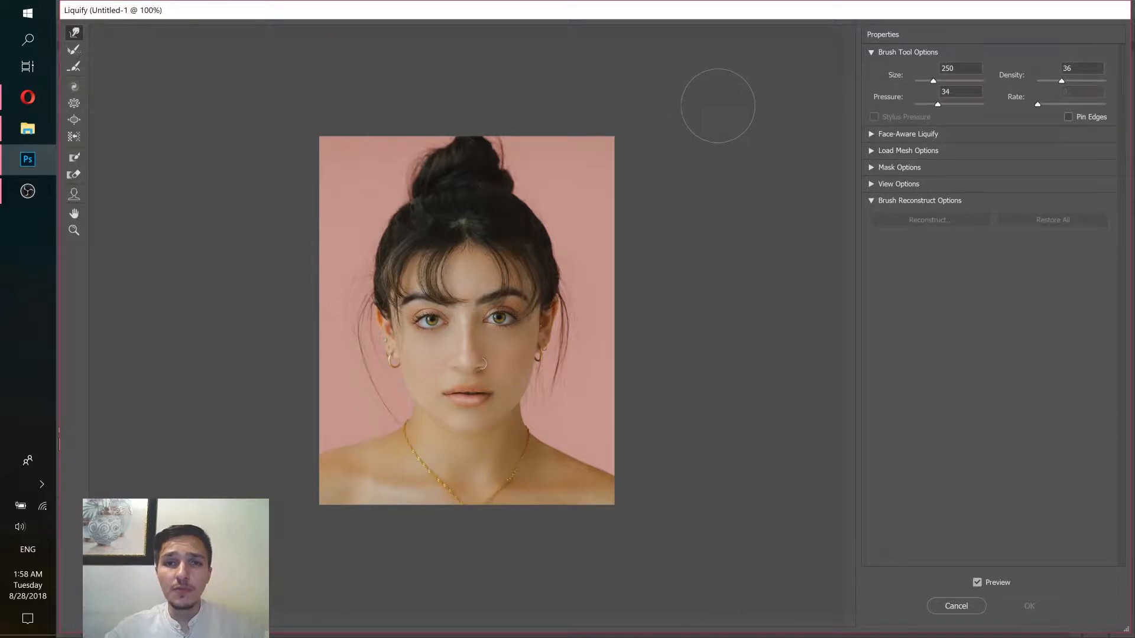
pyautogui.click(72, 196)
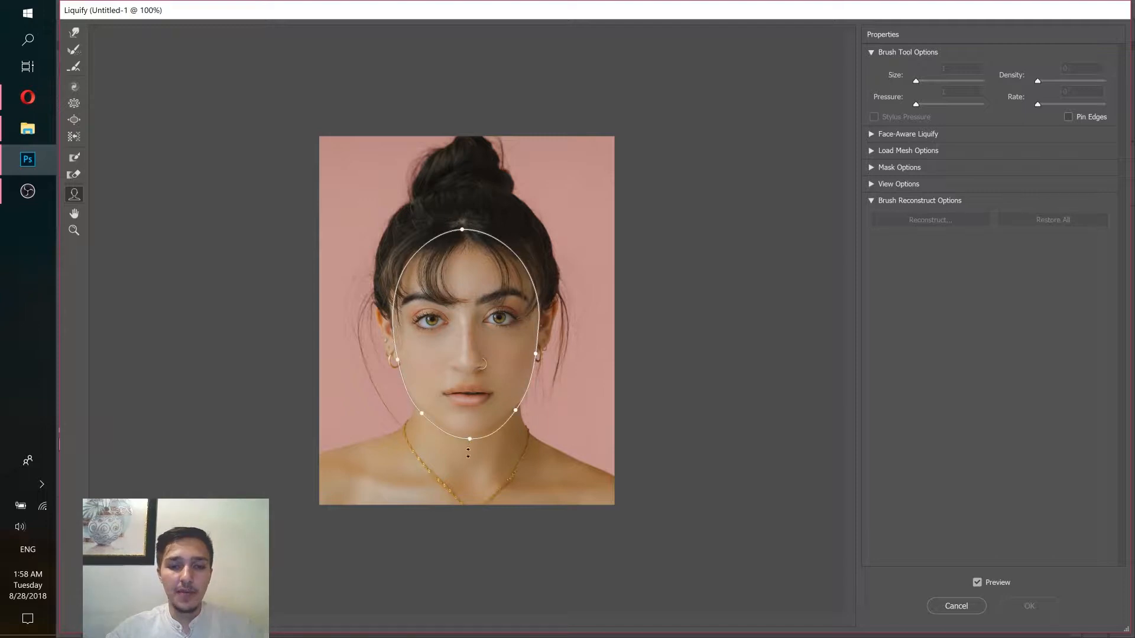
# Reshape the face with chin height 65, jawline 14 and forehead -100, and the nose with height 100 and width -100.
pyautogui.moveTo(467, 432); pyautogui.dragTo(469, 432)
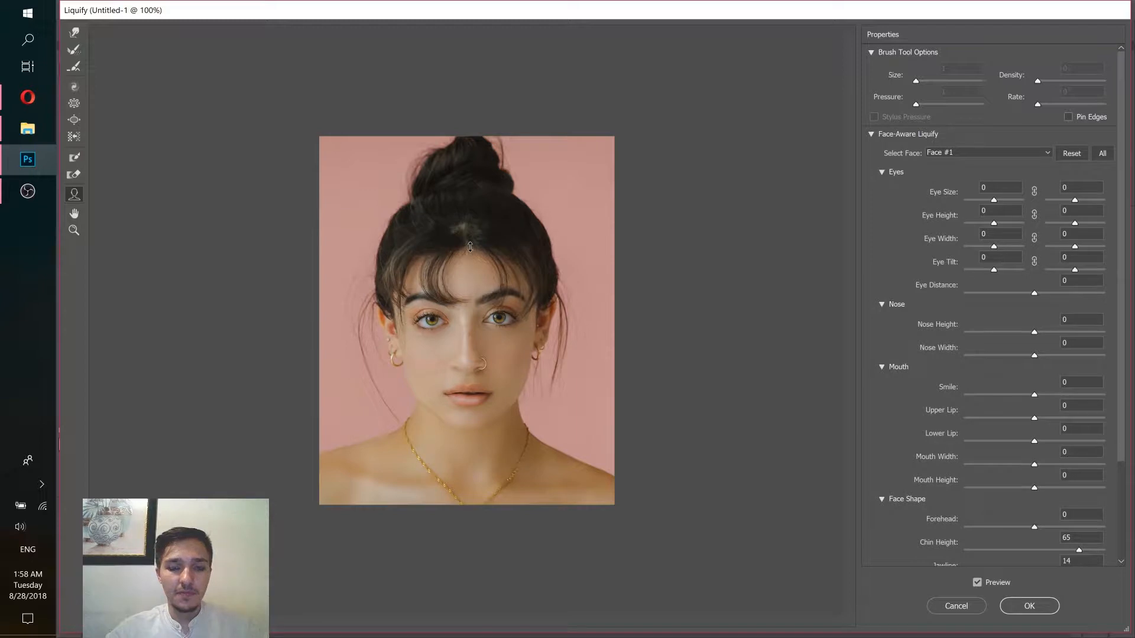
pyautogui.moveTo(470, 247); pyautogui.dragTo(480, 360)
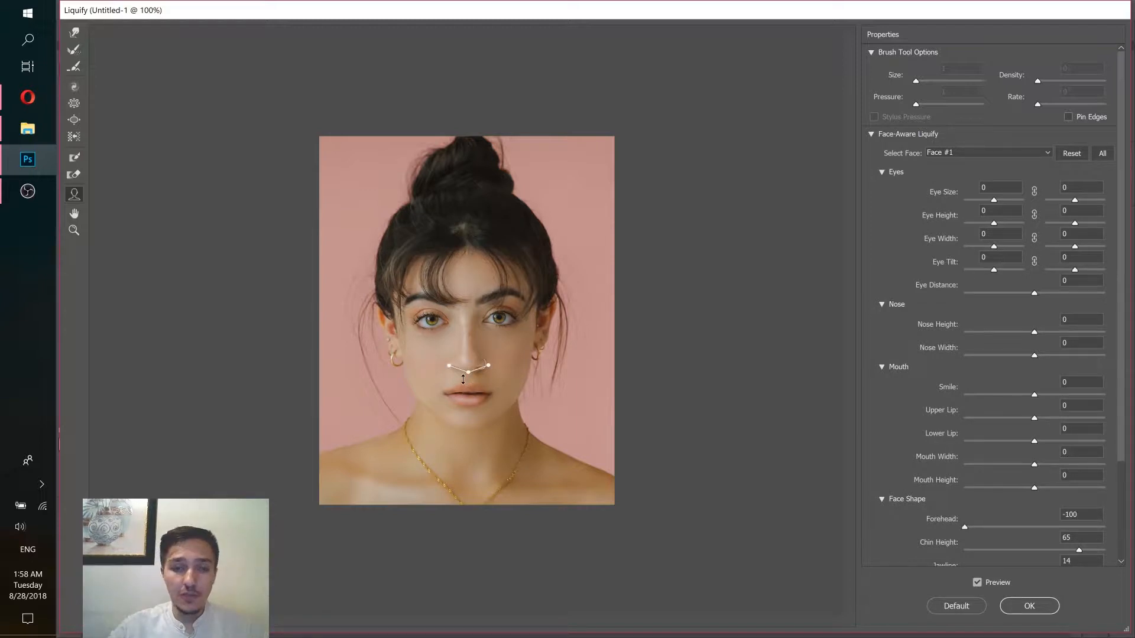
pyautogui.scroll(1, 463, 379)
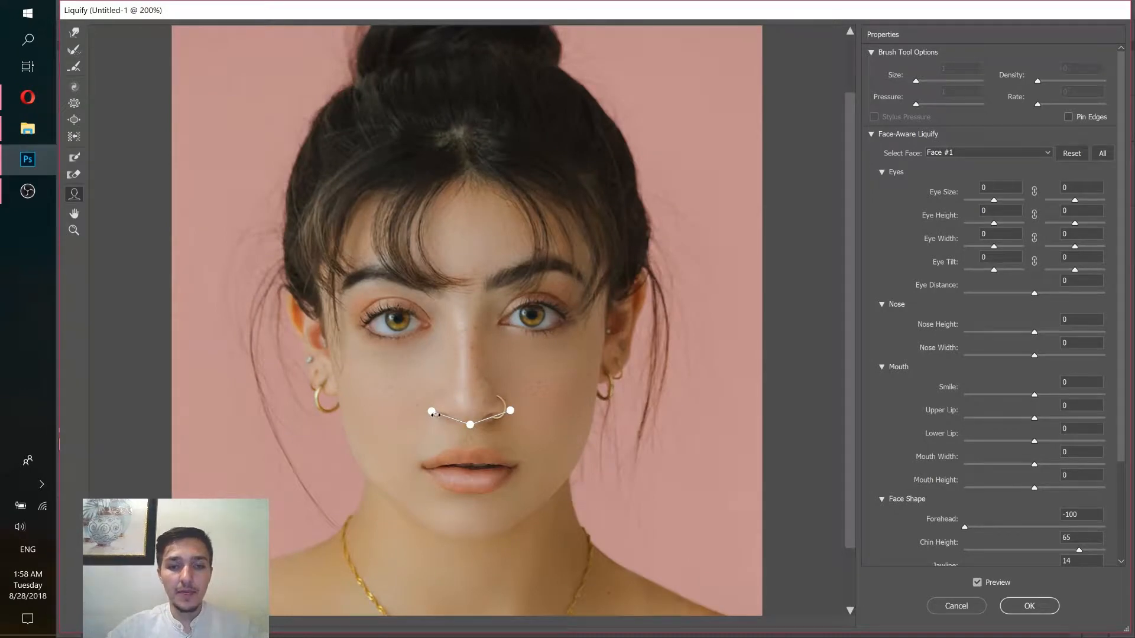
pyautogui.moveTo(435, 415); pyautogui.dragTo(467, 378)
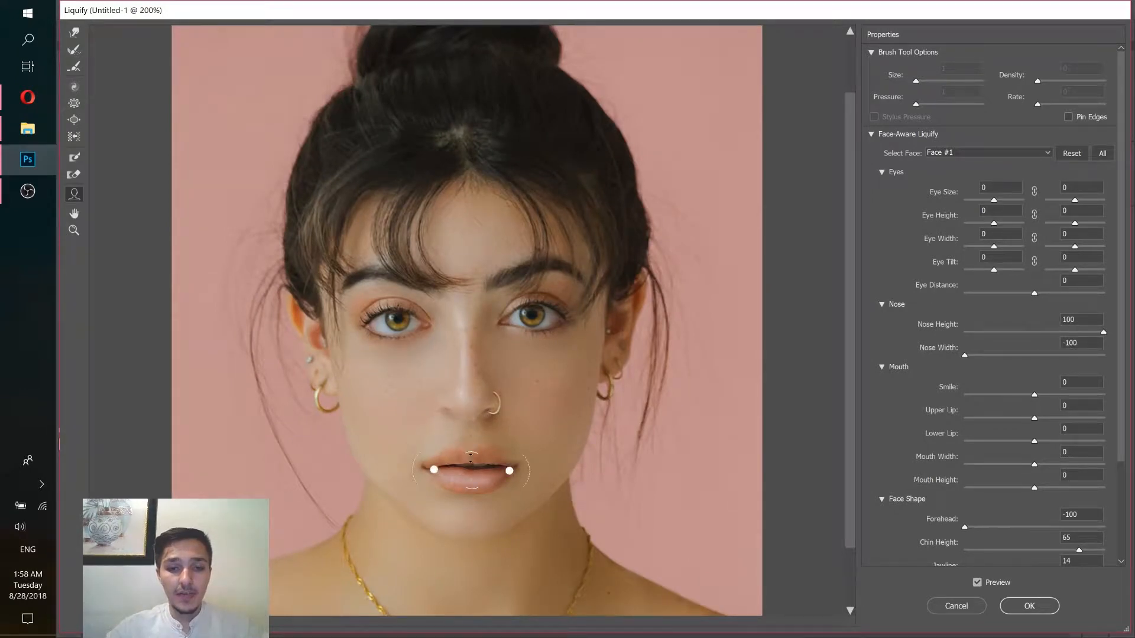
# Reshape the mouth with upper lip 100, lower lip 1, smile 30 and mouth width -39.
pyautogui.moveTo(470, 457); pyautogui.dragTo(470, 440)
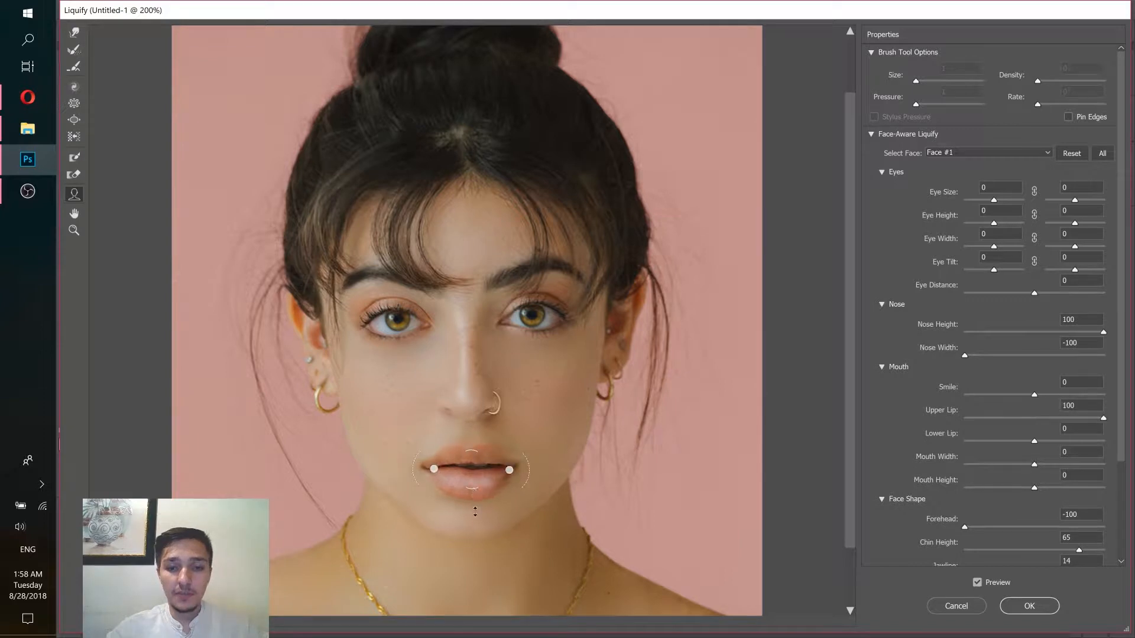
pyautogui.moveTo(471, 490); pyautogui.dragTo(471, 490)
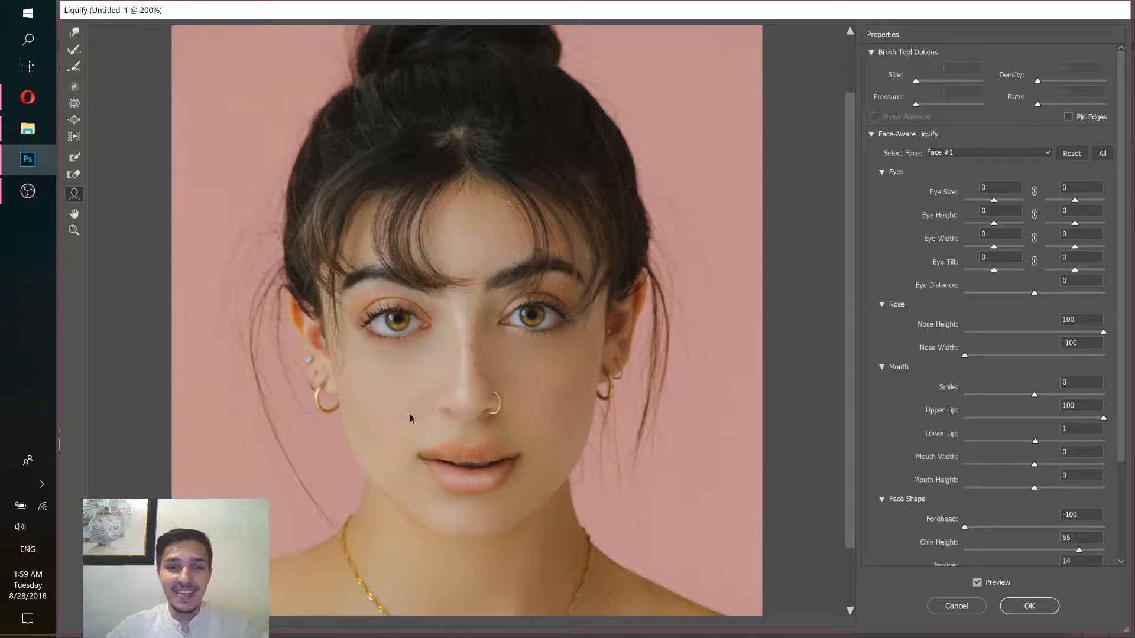
pyautogui.moveTo(411, 419); pyautogui.dragTo(409, 421)
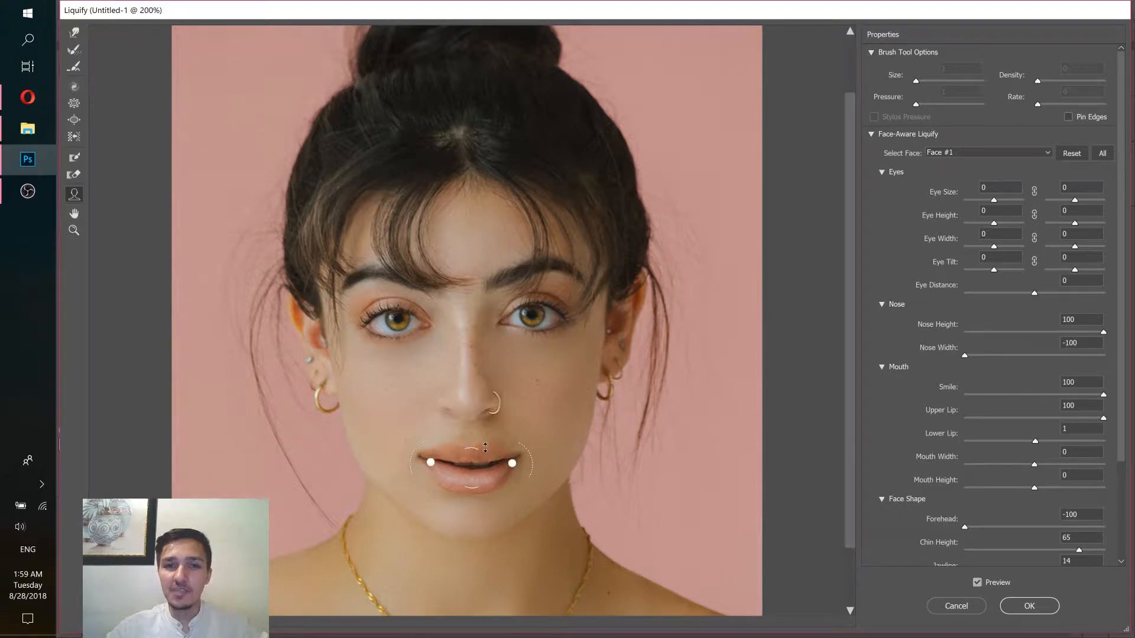
pyautogui.moveTo(430, 463); pyautogui.dragTo(425, 464)
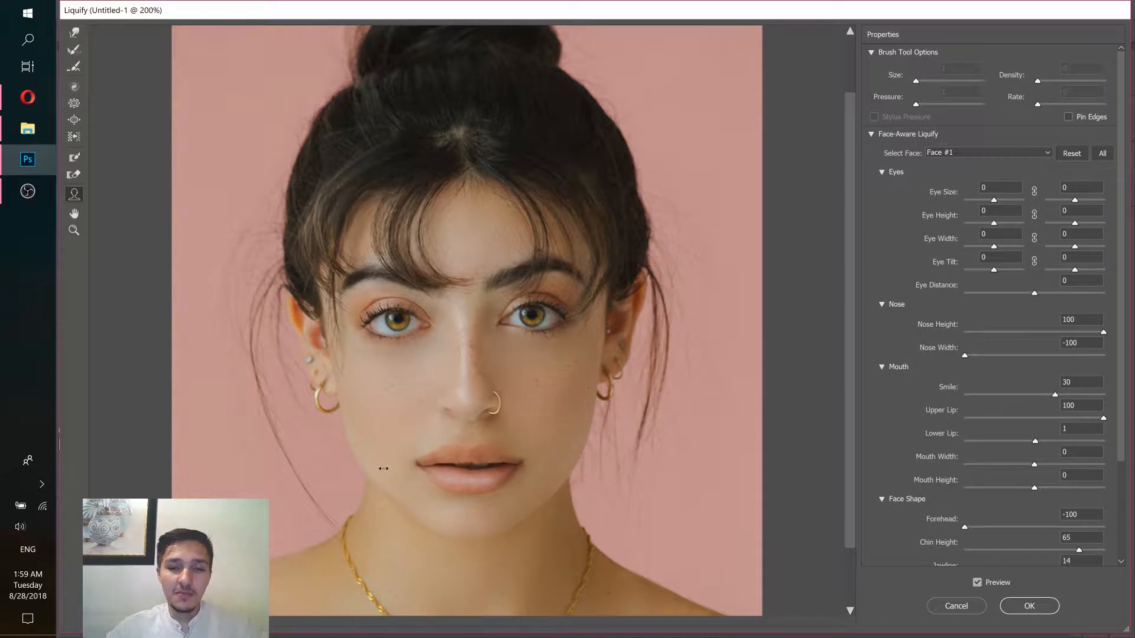
pyautogui.moveTo(423, 468); pyautogui.dragTo(439, 468)
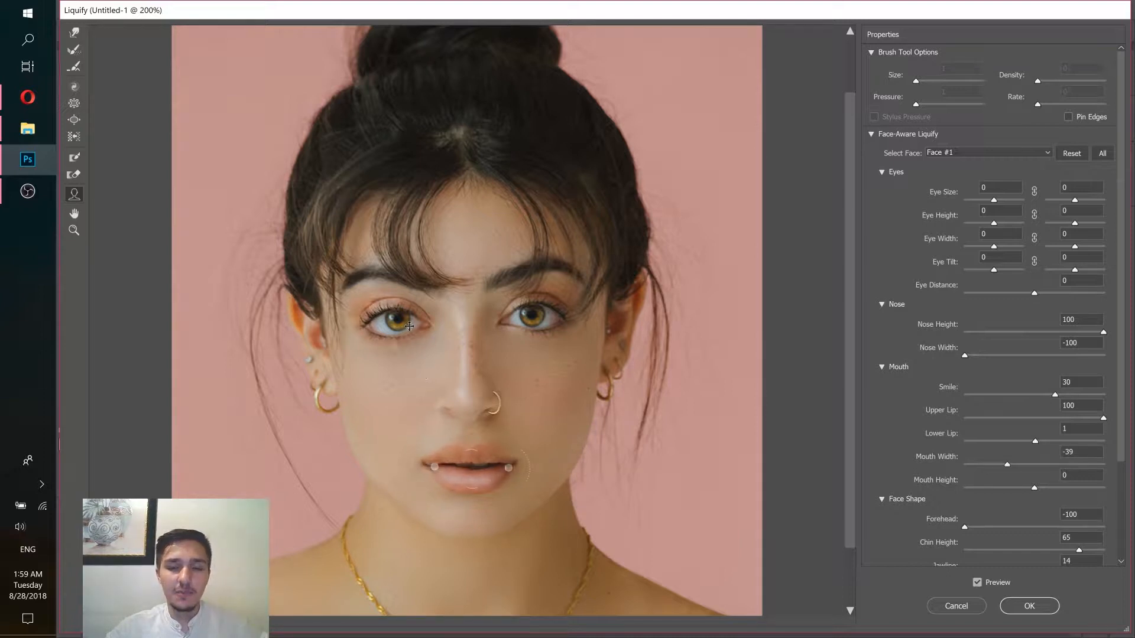
# Enlarge the eyes to size 37 for the left and 29 for the right, and tilt the left eye by 6.
pyautogui.moveTo(371, 308); pyautogui.dragTo(365, 302)
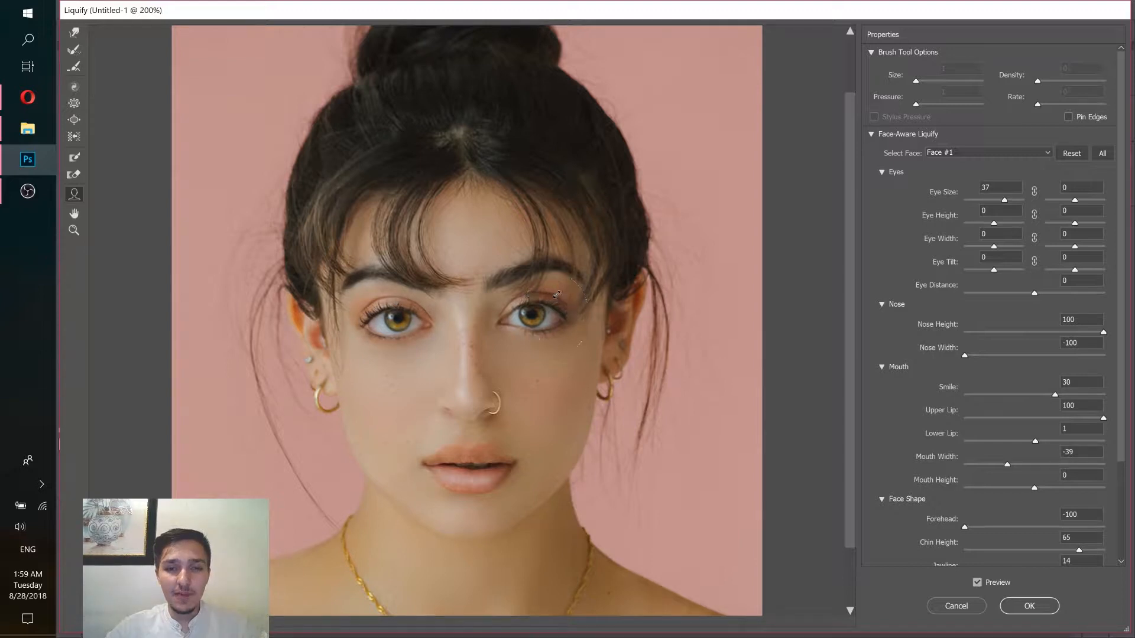
pyautogui.moveTo(557, 294); pyautogui.dragTo(561, 291)
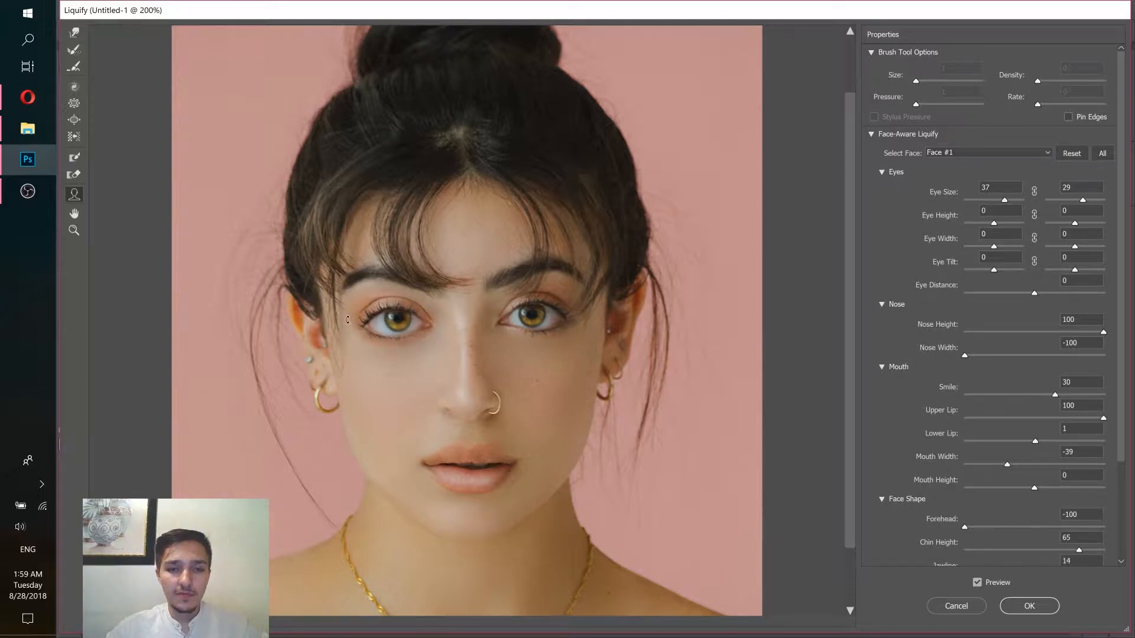
pyautogui.moveTo(347, 319); pyautogui.dragTo(349, 329)
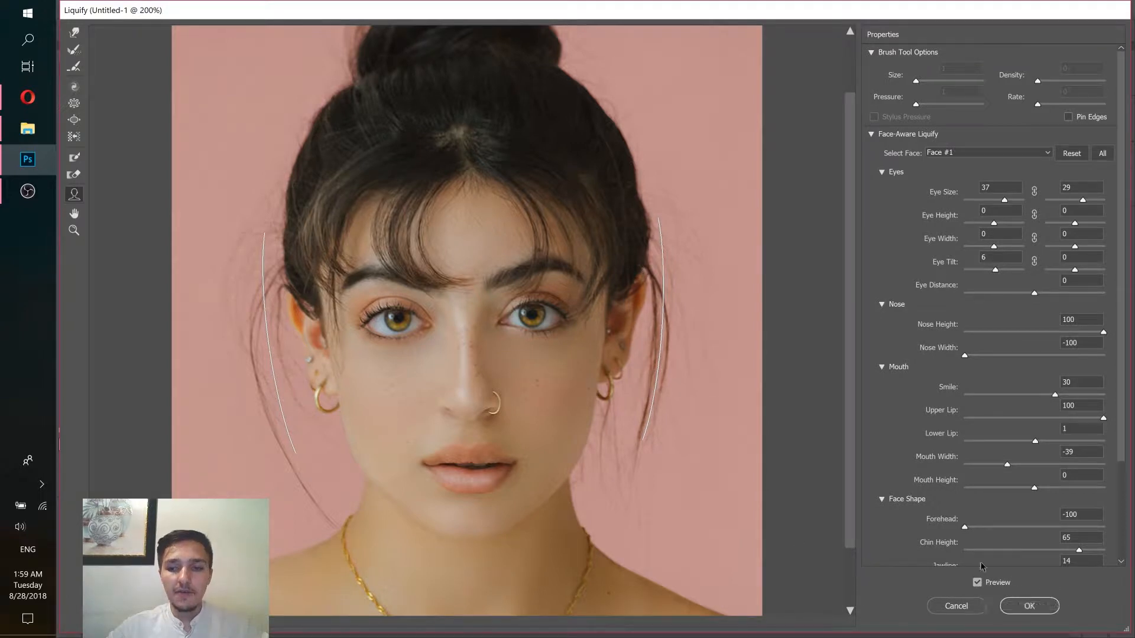
# Compare the original and edited portrait, and reset all face-aware adjustments.
pyautogui.click(977, 583)
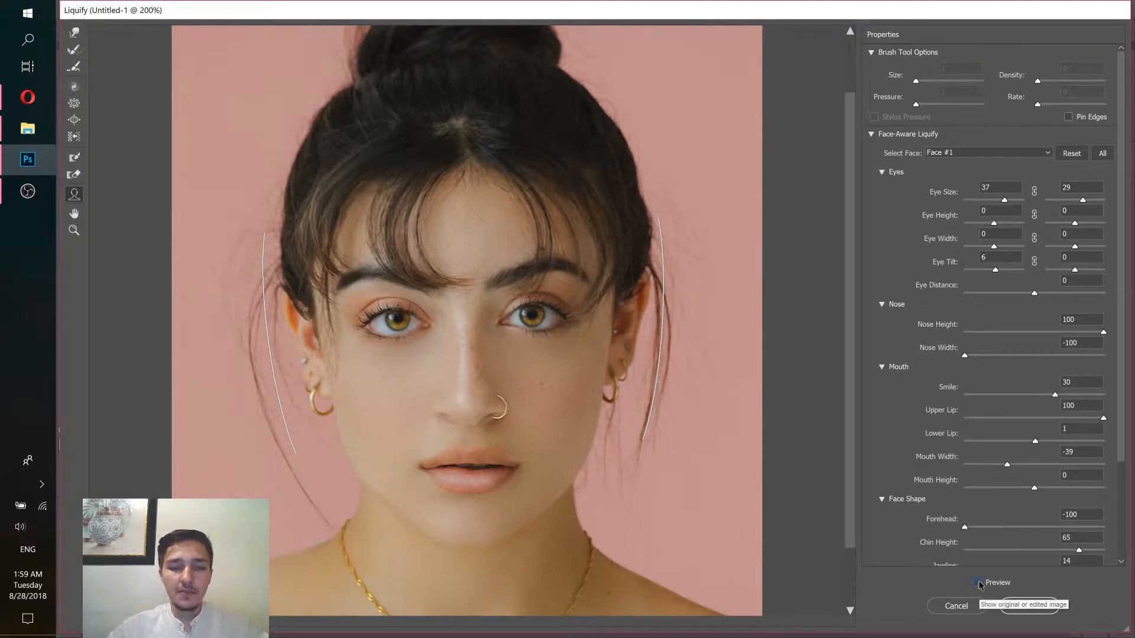
pyautogui.click(978, 583)
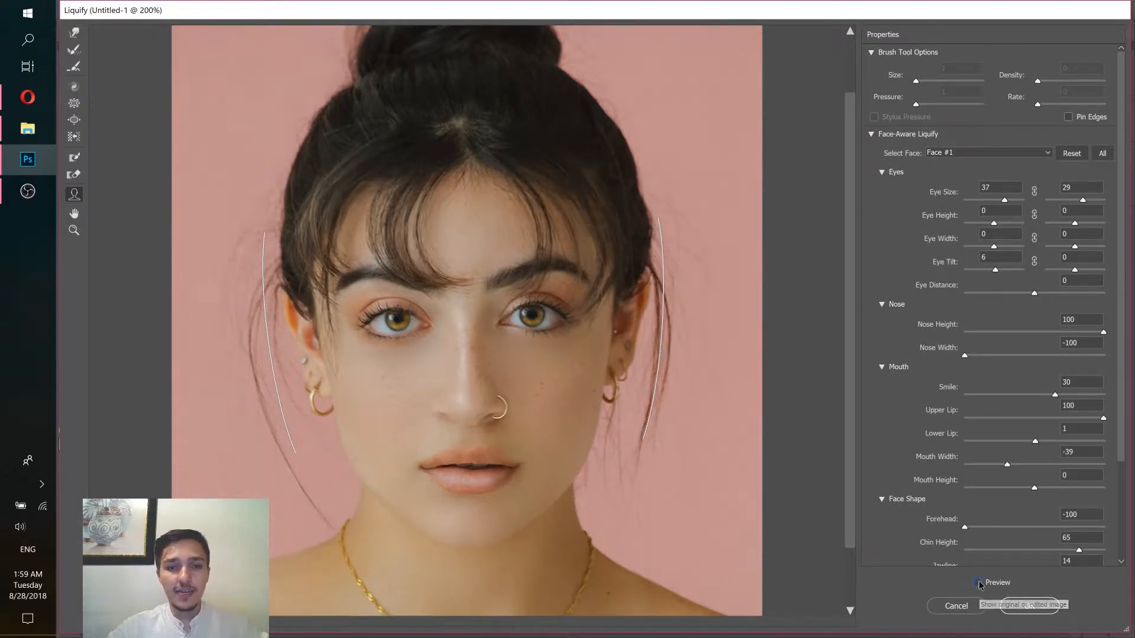
pyautogui.moveTo(578, 318)
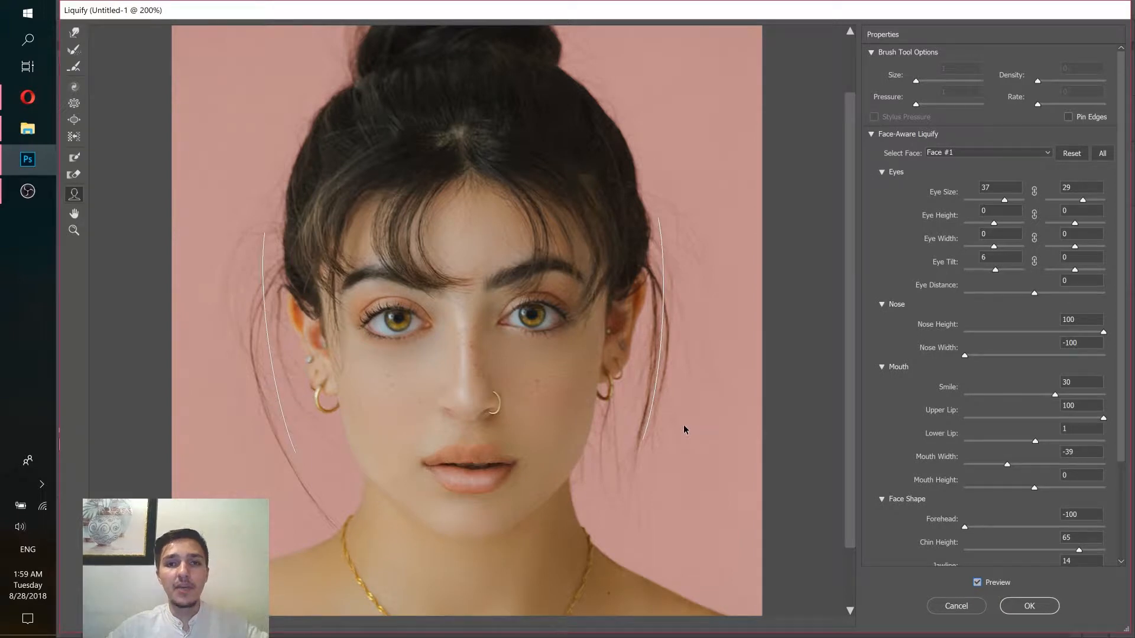
pyautogui.click(1069, 156)
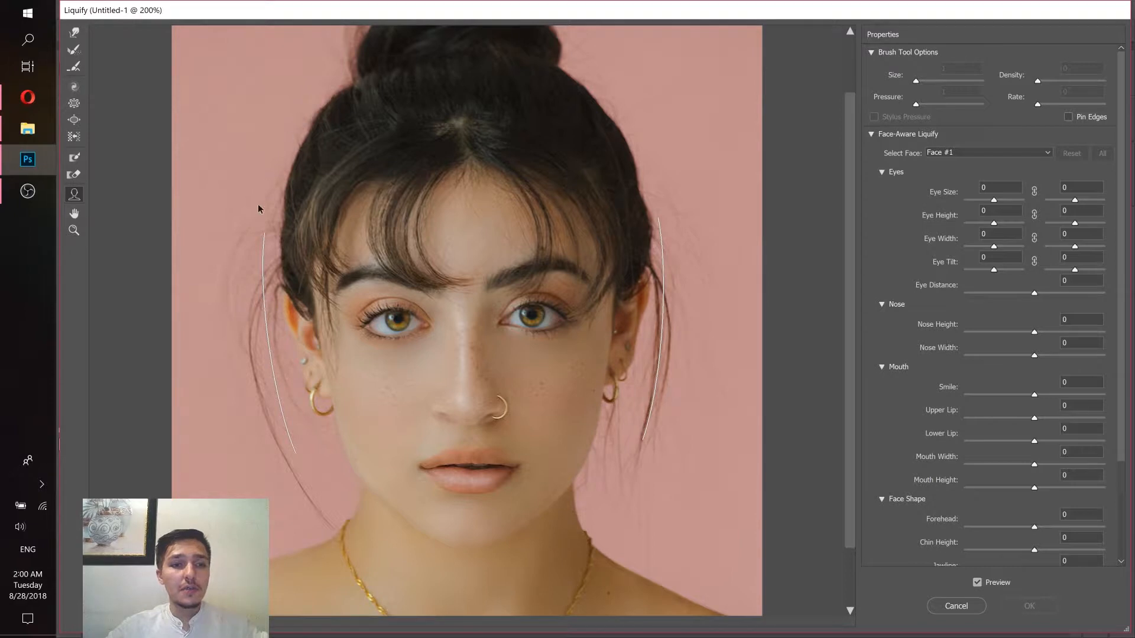
pyautogui.moveTo(427, 219)
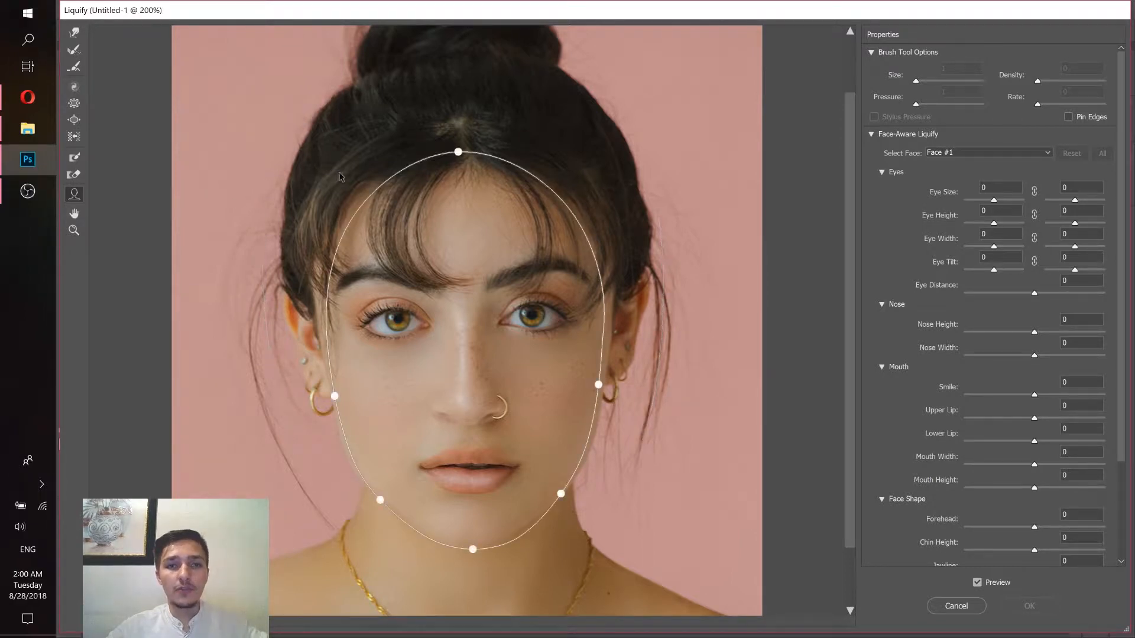
# Push the right cheek far outward and the left cheek in toward the nose using the Forward Warp tool.
pyautogui.click(75, 33)
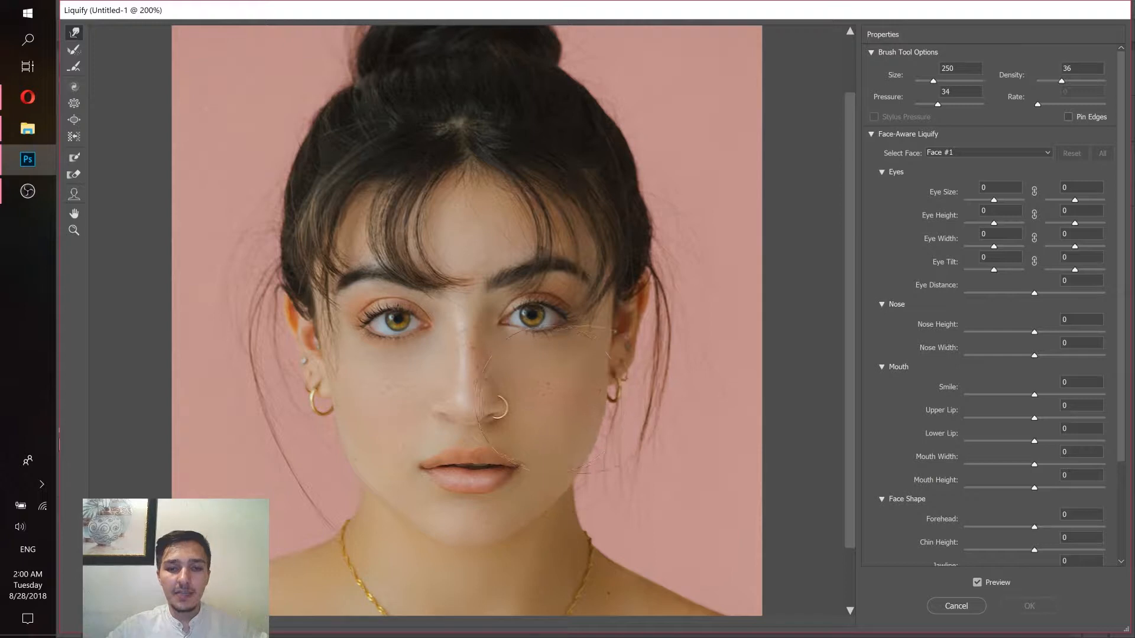
pyautogui.moveTo(550, 402); pyautogui.dragTo(686, 402)
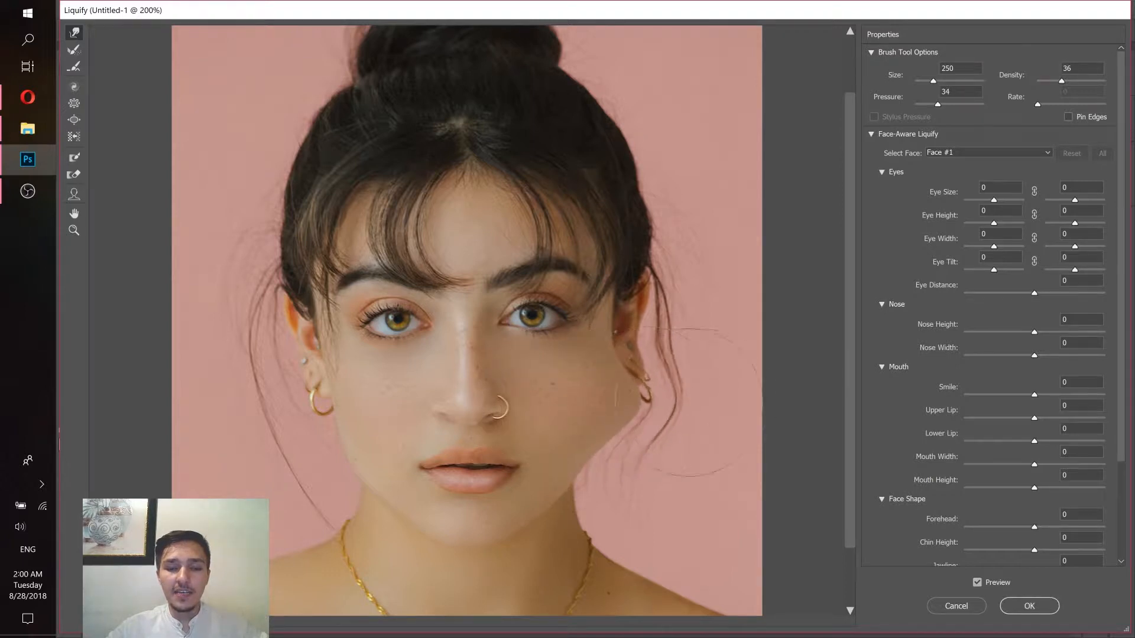
pyautogui.moveTo(615, 396); pyautogui.dragTo(727, 393)
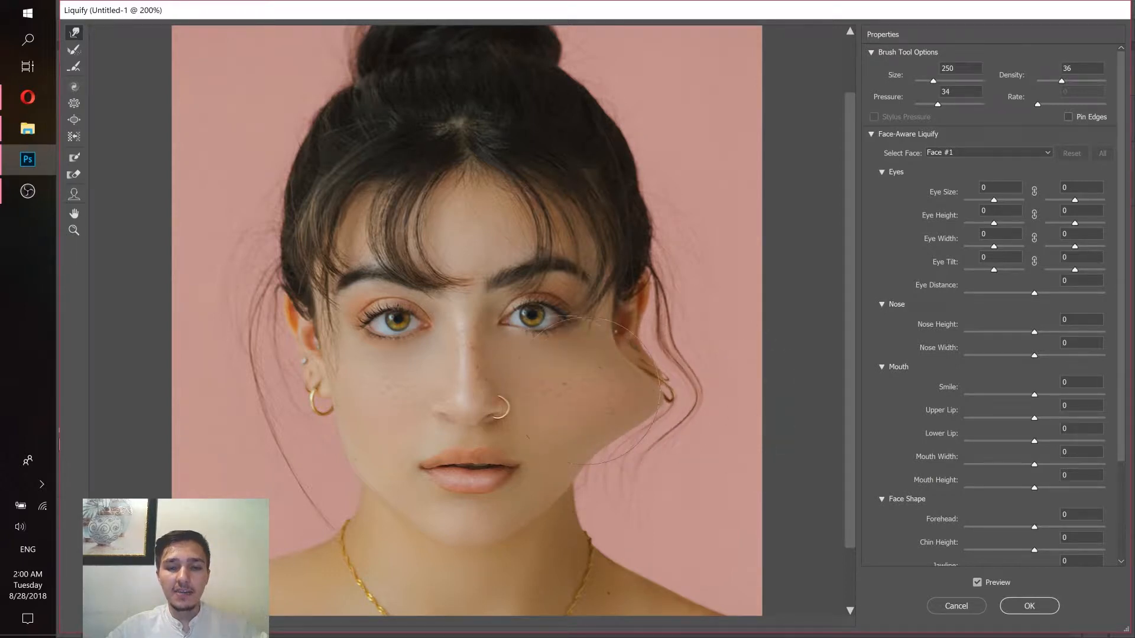
pyautogui.moveTo(599, 390); pyautogui.dragTo(727, 372)
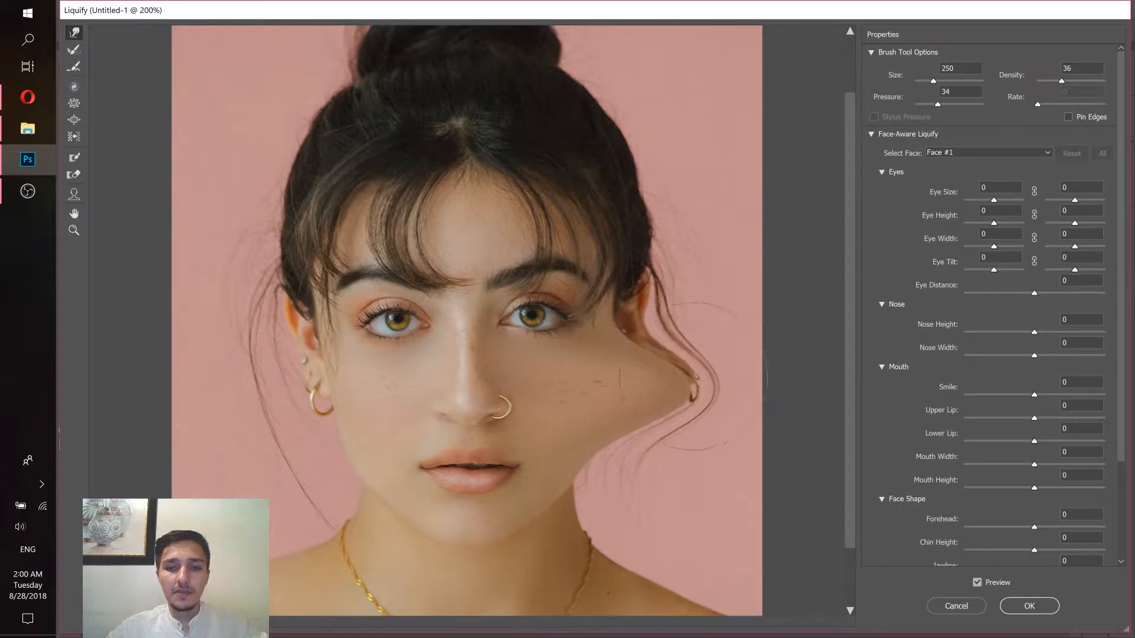
pyautogui.moveTo(651, 378); pyautogui.dragTo(696, 378)
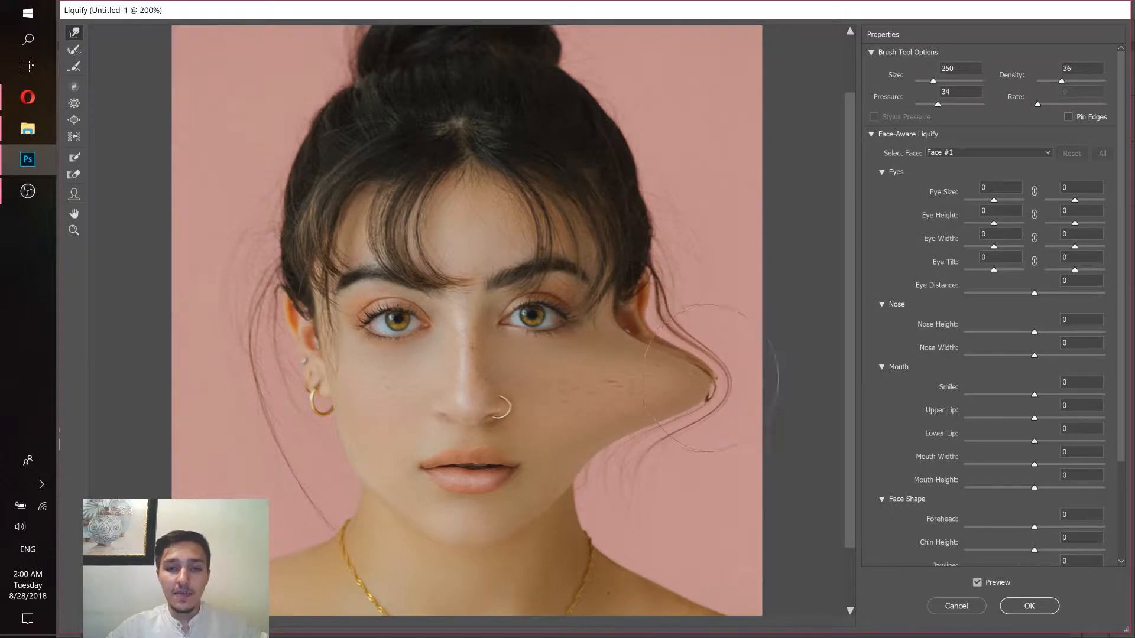
pyautogui.moveTo(290, 387); pyautogui.dragTo(502, 381)
pyautogui.moveTo(325, 384); pyautogui.dragTo(509, 381)
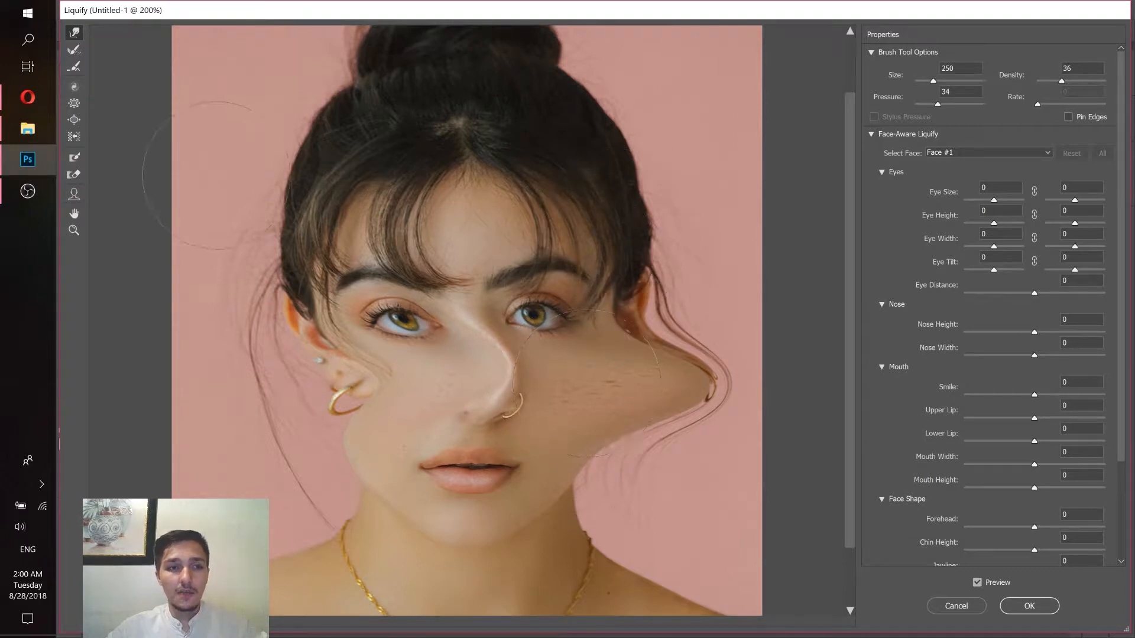
# Reduce the Forward Warp brush size to 27 and nudge the hair beside the right ear outward.
pyautogui.click(74, 52)
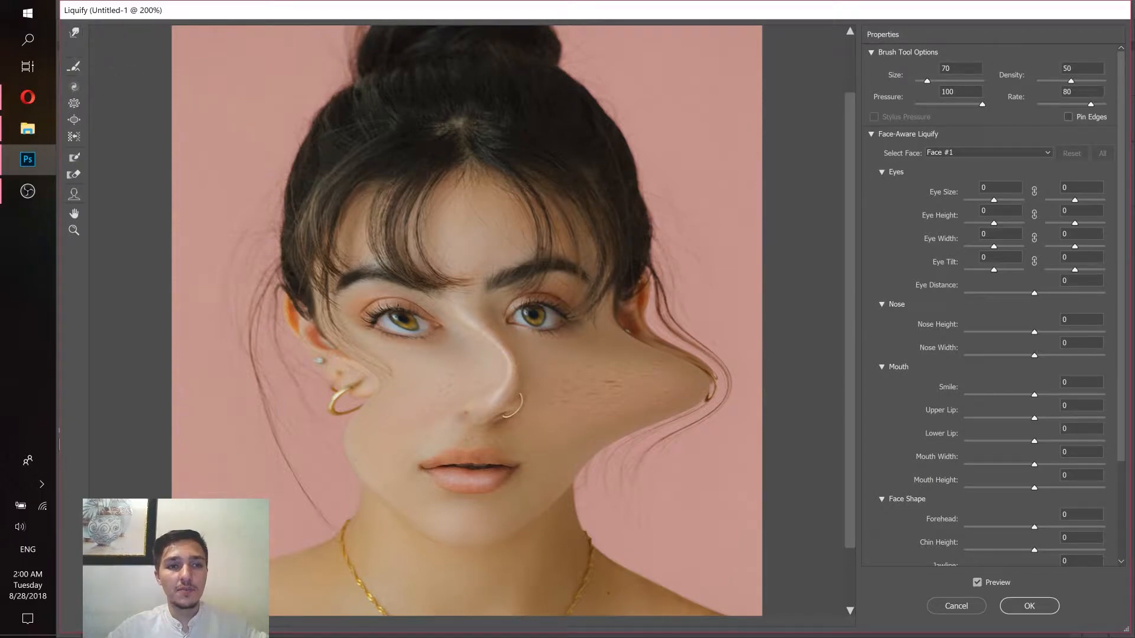
pyautogui.click(74, 33)
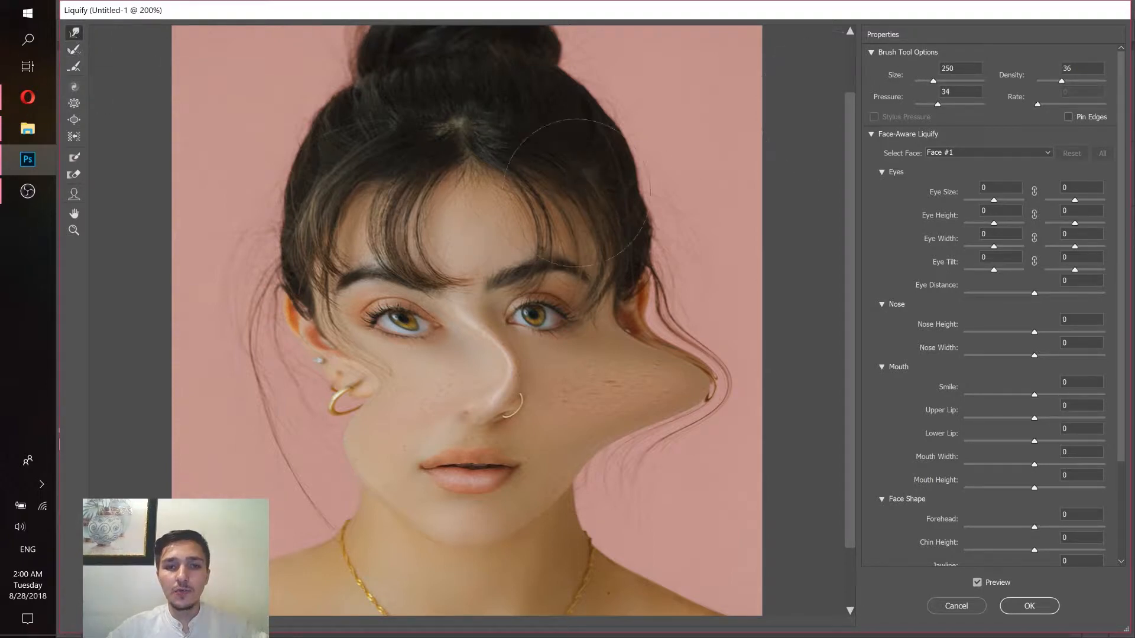
pyautogui.moveTo(934, 80); pyautogui.dragTo(921, 83)
pyautogui.moveTo(628, 282); pyautogui.dragTo(655, 279)
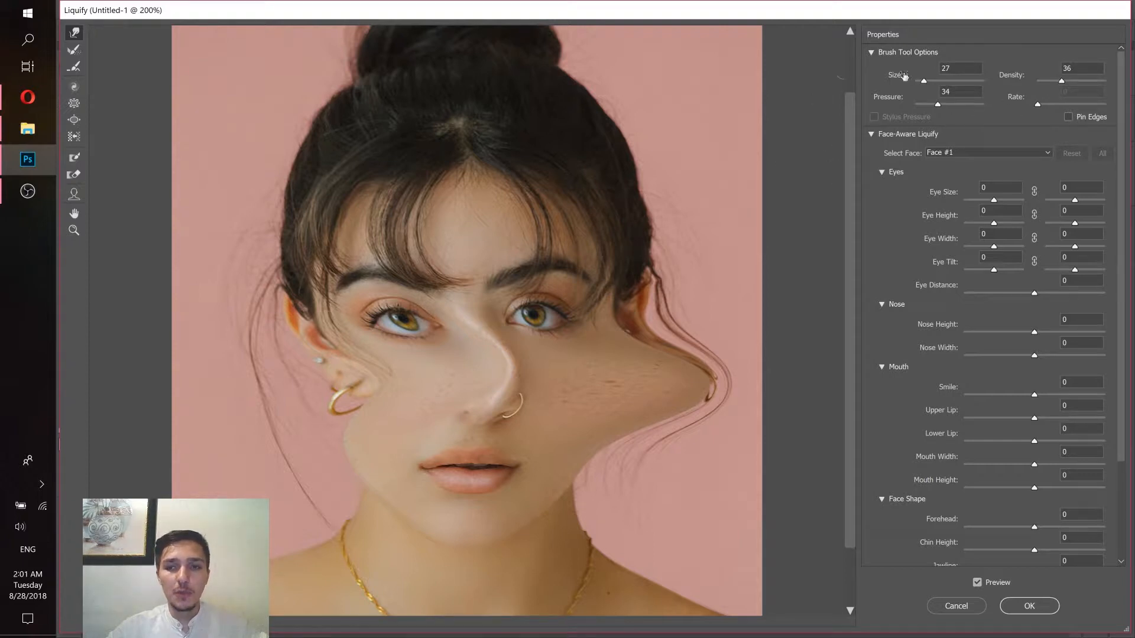
# Set the Forward Warp brush to size 591, pressure 71 and density 75.
pyautogui.moveTo(935, 81); pyautogui.dragTo(939, 81)
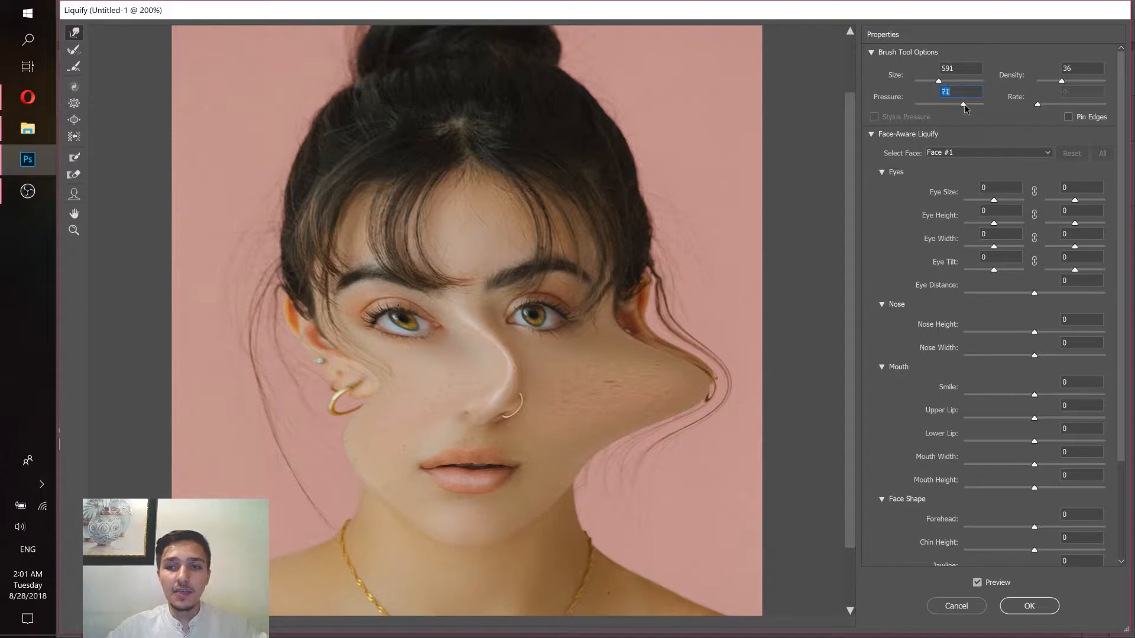
pyautogui.click(1085, 82)
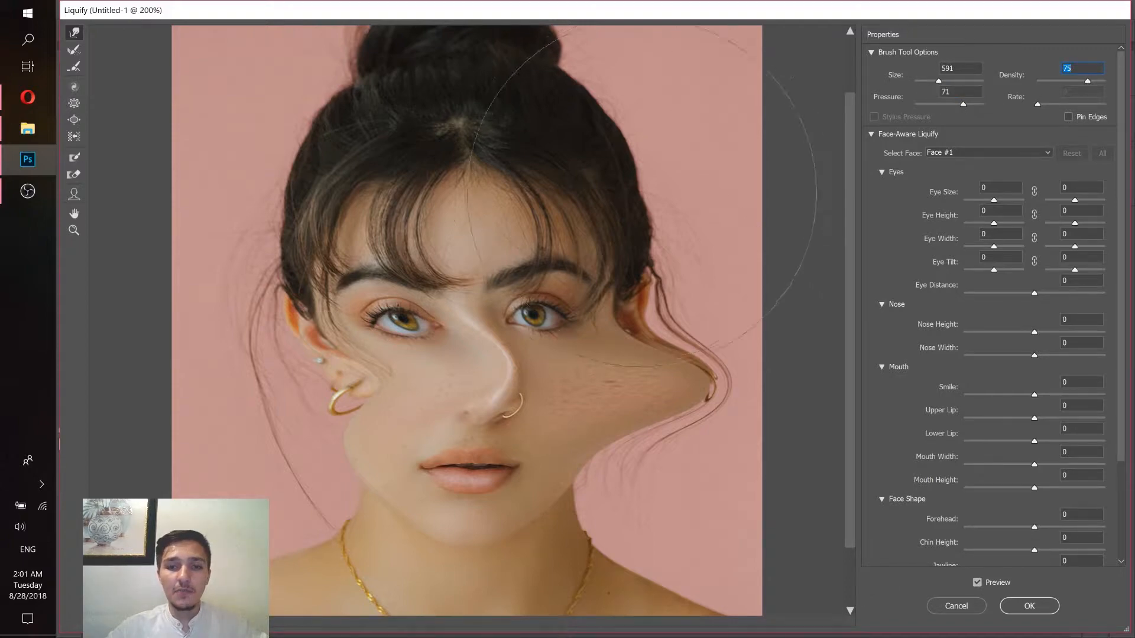
# Push the right side of the hair and forehead far inward toward the left with the Forward Warp tool.
pyautogui.moveTo(627, 190); pyautogui.dragTo(353, 211)
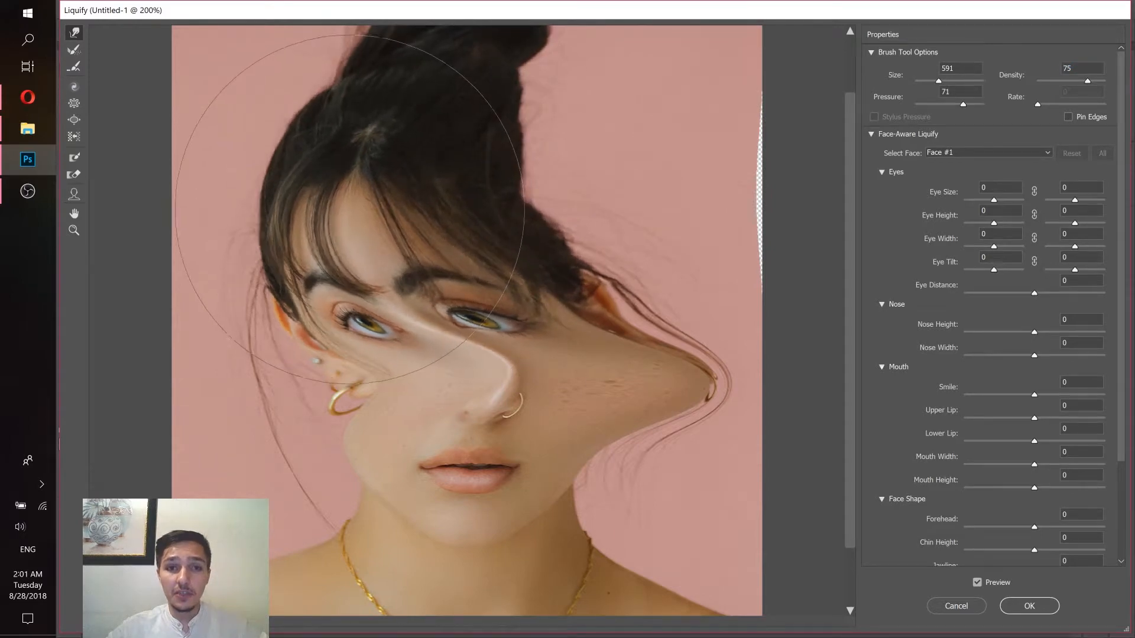
# Restore the warped hair, face and right cheek with the Reconstruct tool at brush size 644.
pyautogui.click(77, 53)
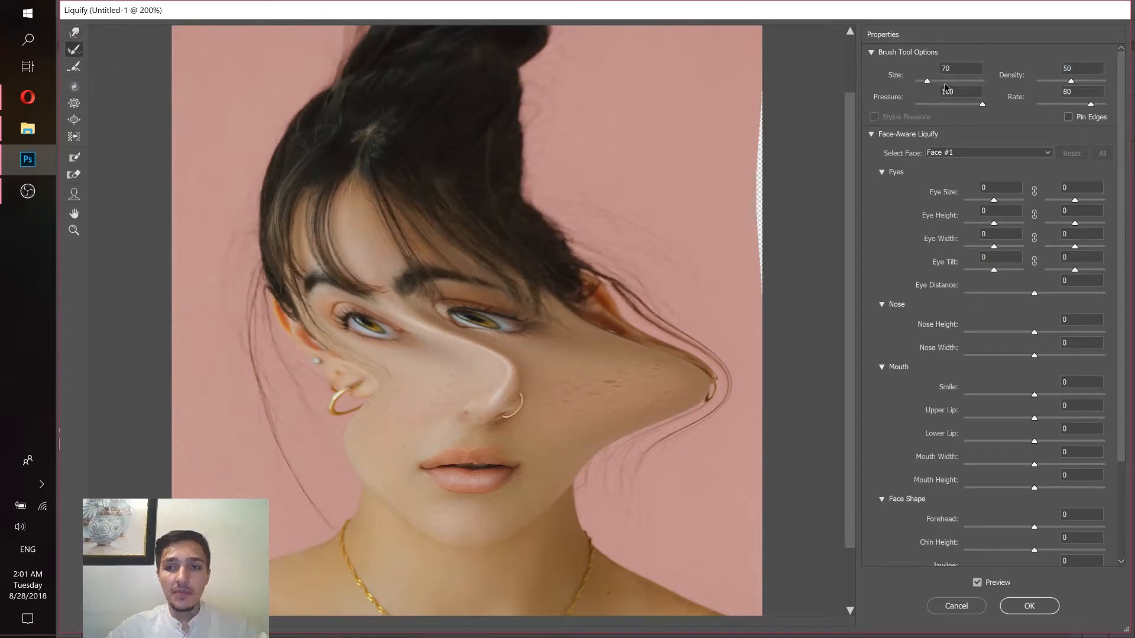
pyautogui.moveTo(952, 82); pyautogui.dragTo(945, 82)
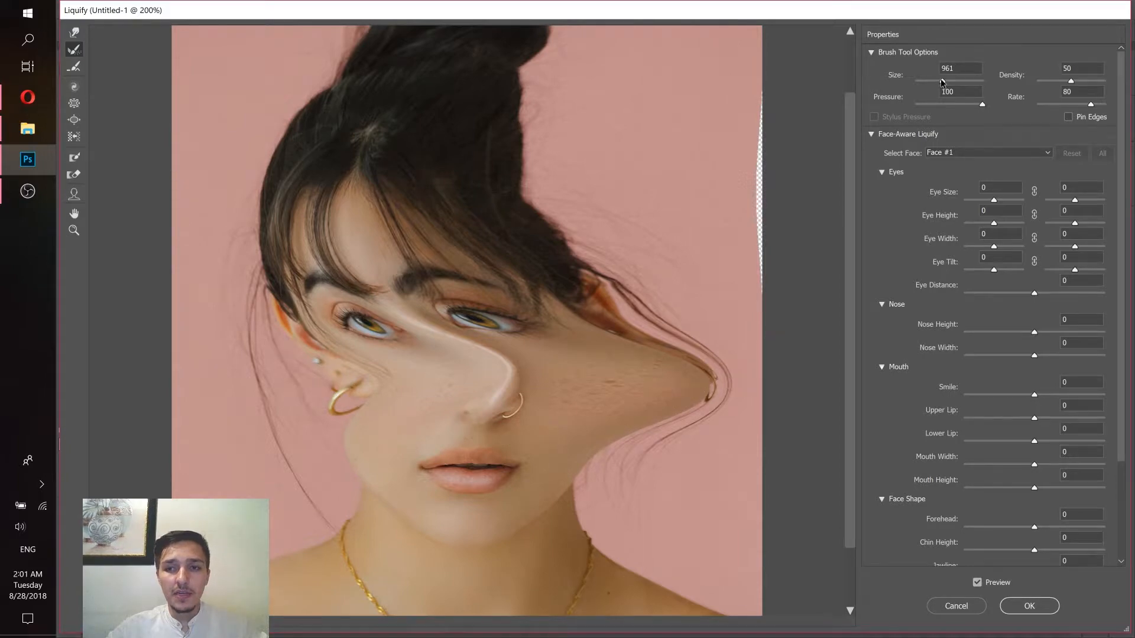
pyautogui.moveTo(434, 182)
pyautogui.mouseDown()
pyautogui.moveTo(494, 133)
pyautogui.moveTo(471, 137)
pyautogui.moveTo(462, 118)
pyautogui.moveTo(449, 178)
pyautogui.moveTo(461, 168)
pyautogui.mouseUp()
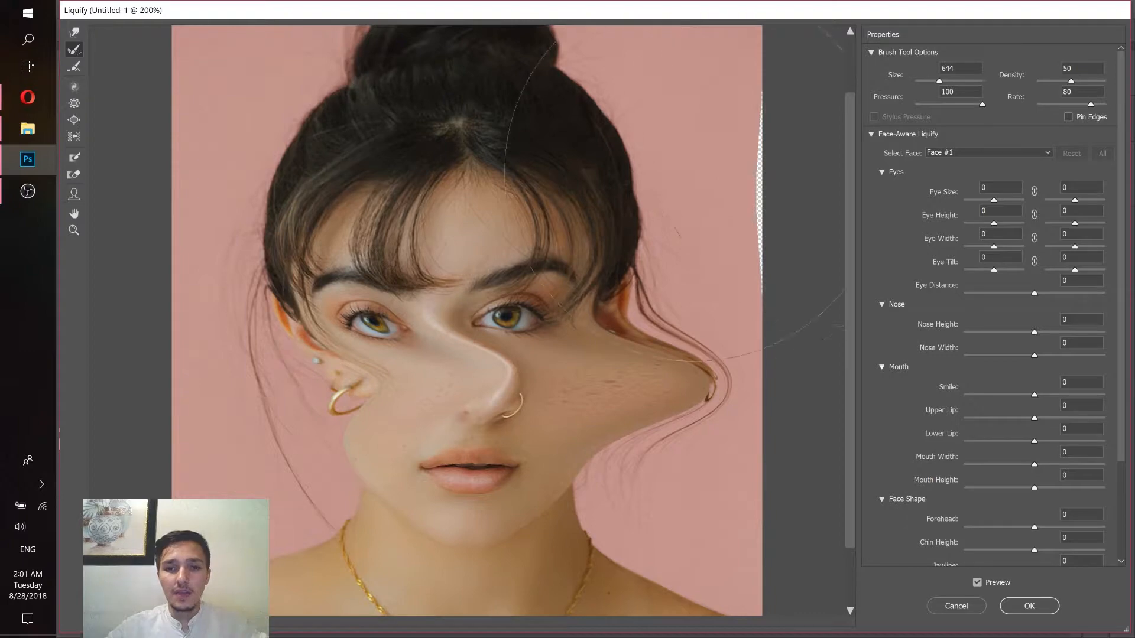
pyautogui.moveTo(696, 178)
pyautogui.mouseDown()
pyautogui.moveTo(520, 254)
pyautogui.moveTo(378, 237)
pyautogui.moveTo(414, 130)
pyautogui.mouseUp()
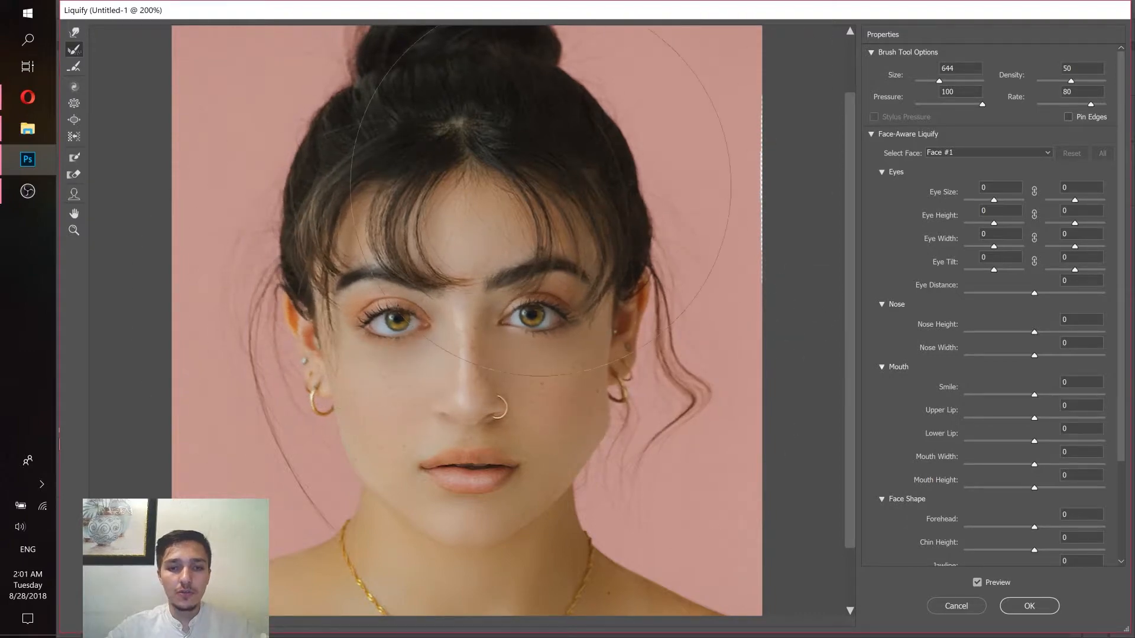
pyautogui.moveTo(541, 186)
pyautogui.mouseDown()
pyautogui.moveTo(838, 208)
pyautogui.moveTo(773, 180)
pyautogui.moveTo(446, 259)
pyautogui.moveTo(260, 275)
pyautogui.mouseUp()
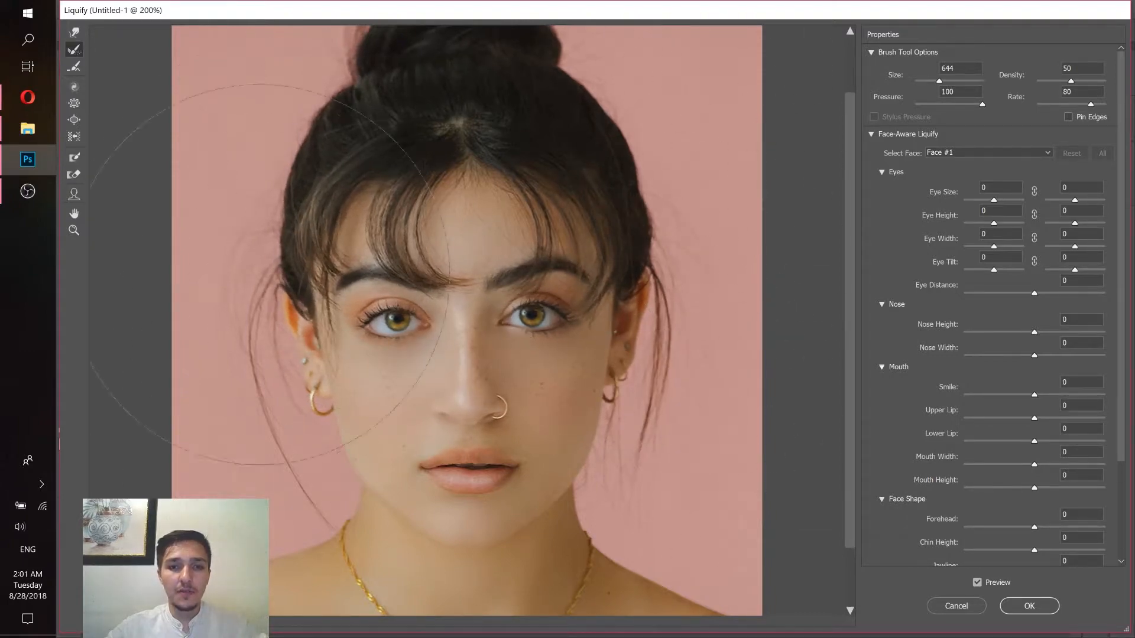
# Set the Forward Warp brush to size 140, pressure 52 and density 43.
pyautogui.click(76, 33)
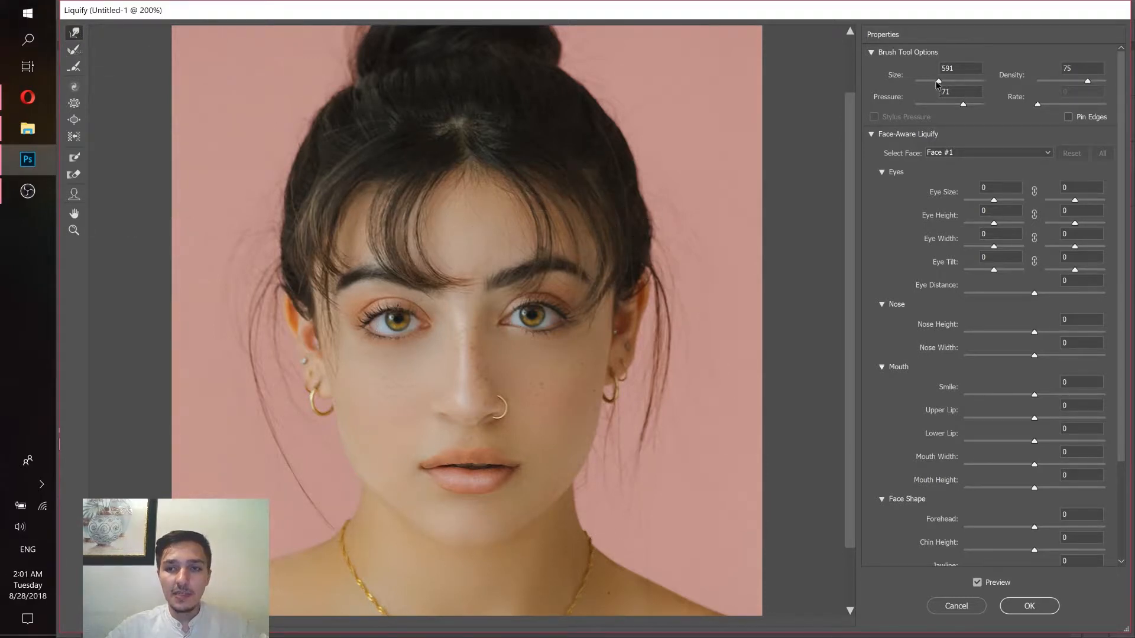
pyautogui.moveTo(936, 83); pyautogui.dragTo(927, 83)
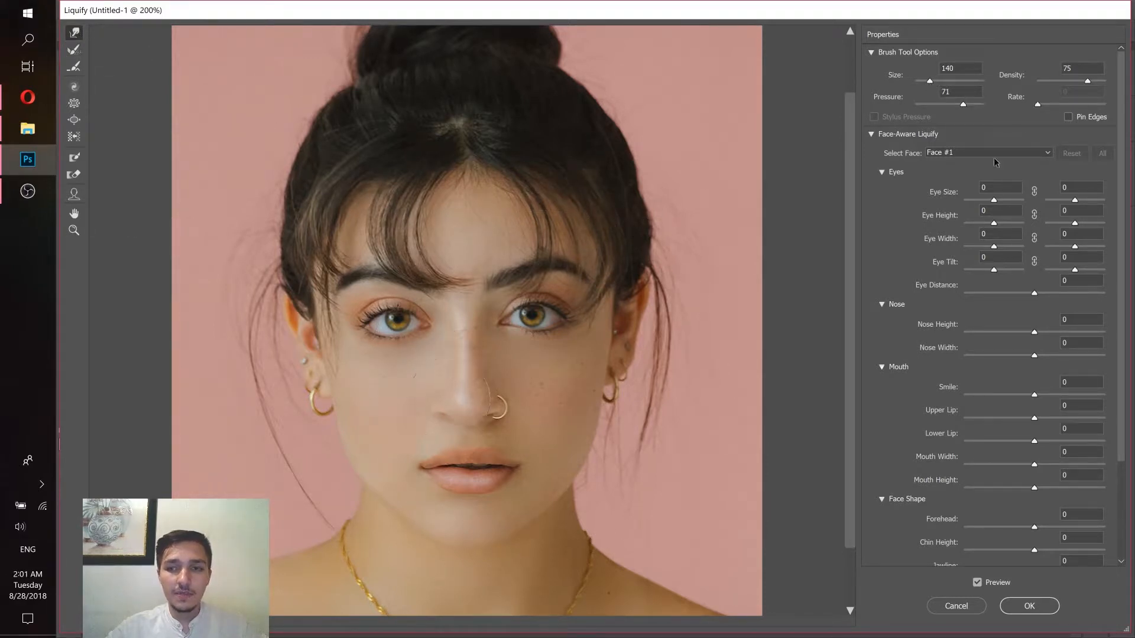
pyautogui.click(952, 105)
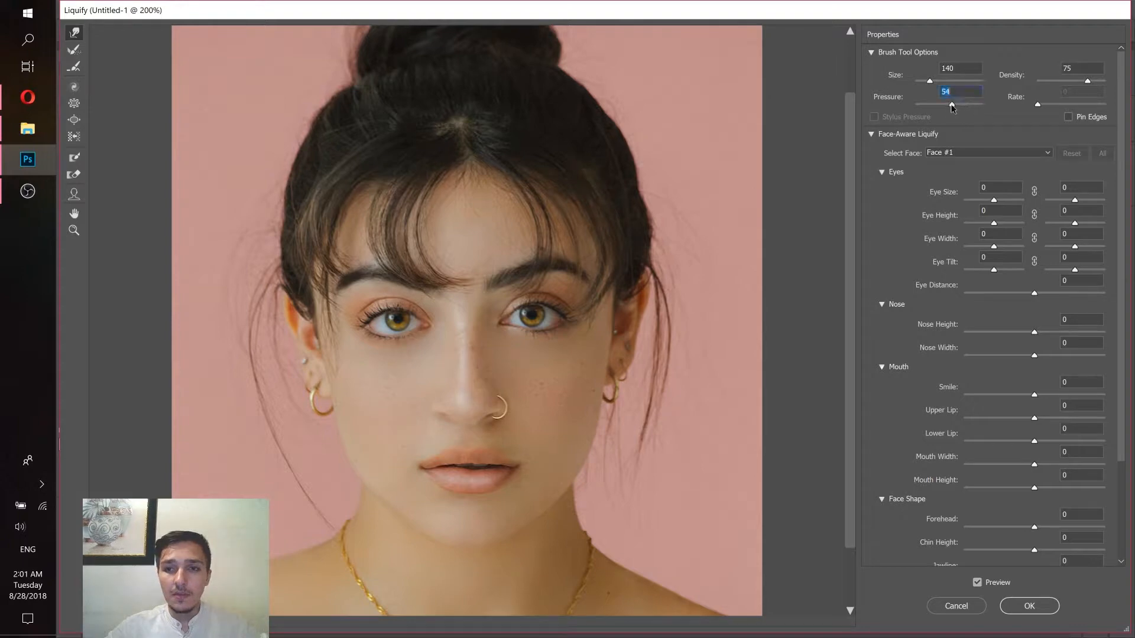
pyautogui.click(1066, 81)
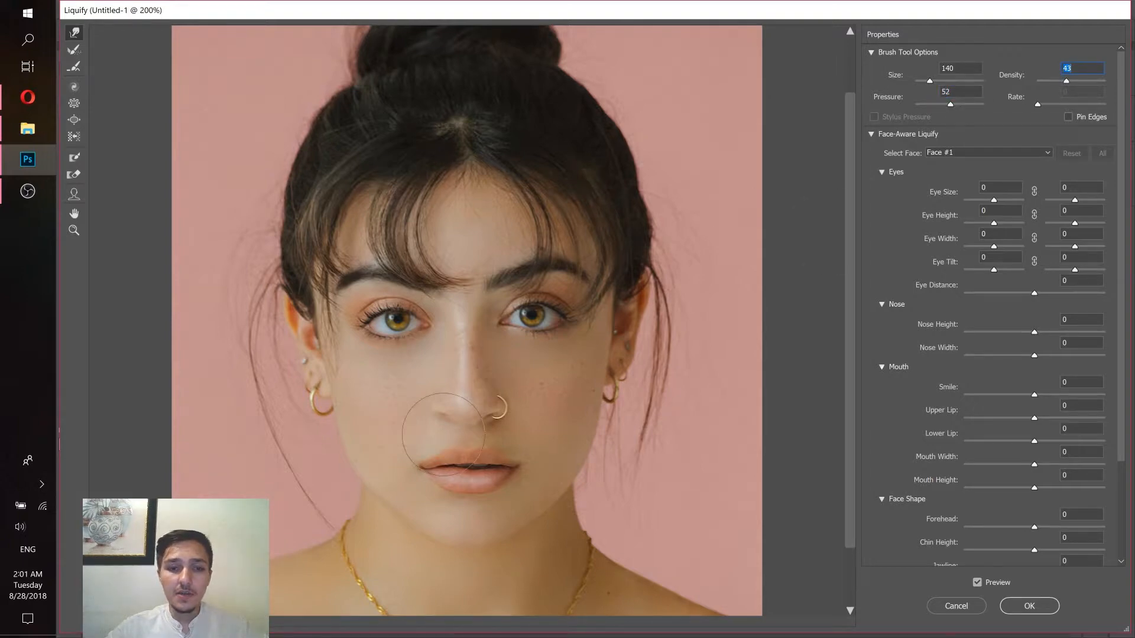
# Nudge the left side of the nose slightly inward and compare the portrait with the original.
pyautogui.moveTo(441, 410); pyautogui.dragTo(462, 407)
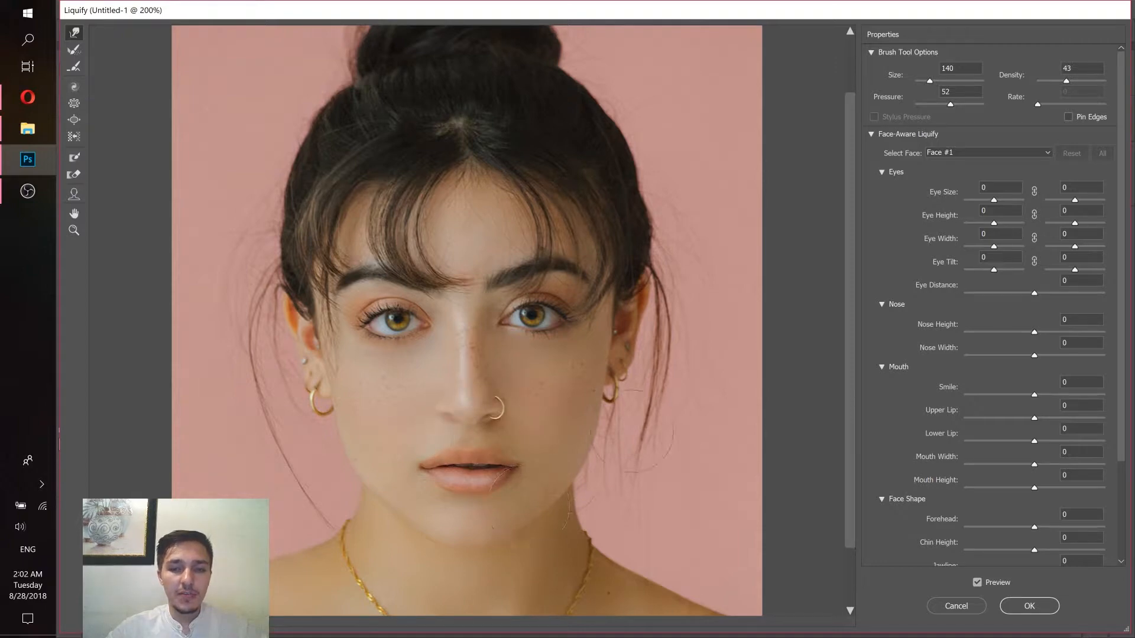
pyautogui.click(977, 583)
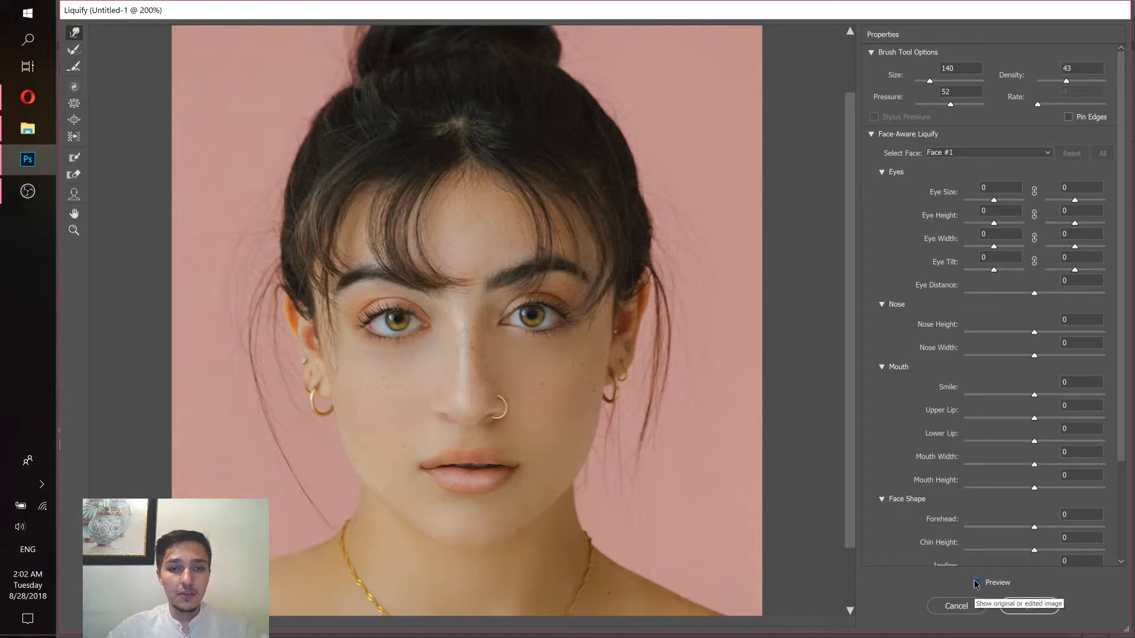
pyautogui.click(976, 583)
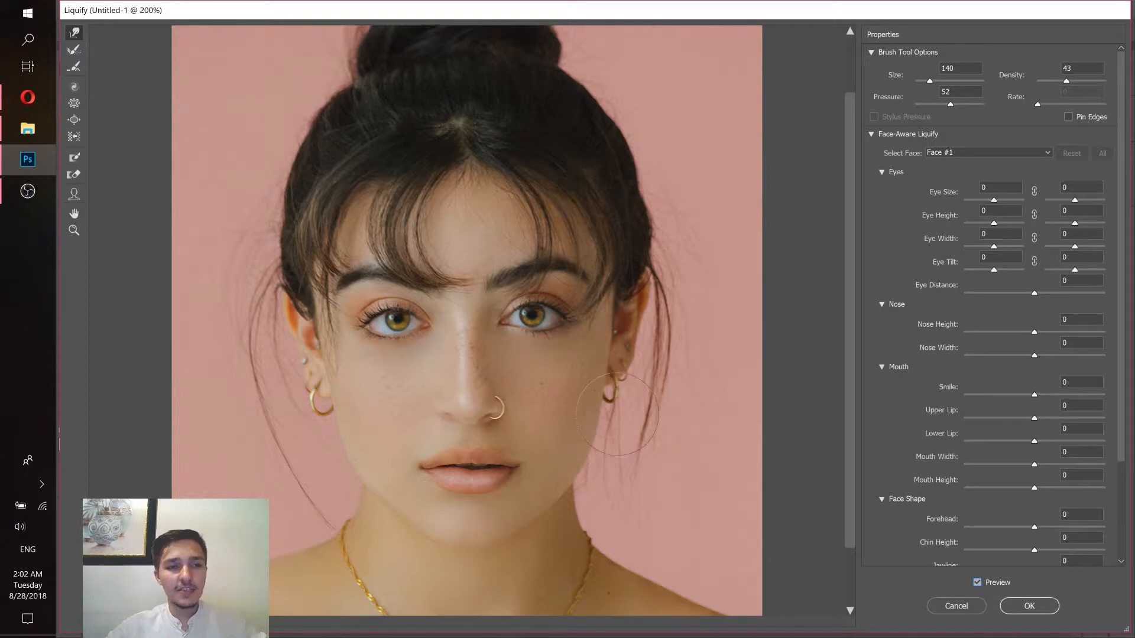
# Pull the right cheek and ear outward into the background using the Forward Warp tool.
pyautogui.moveTo(594, 385); pyautogui.dragTo(685, 354)
pyautogui.moveTo(593, 353); pyautogui.dragTo(684, 315)
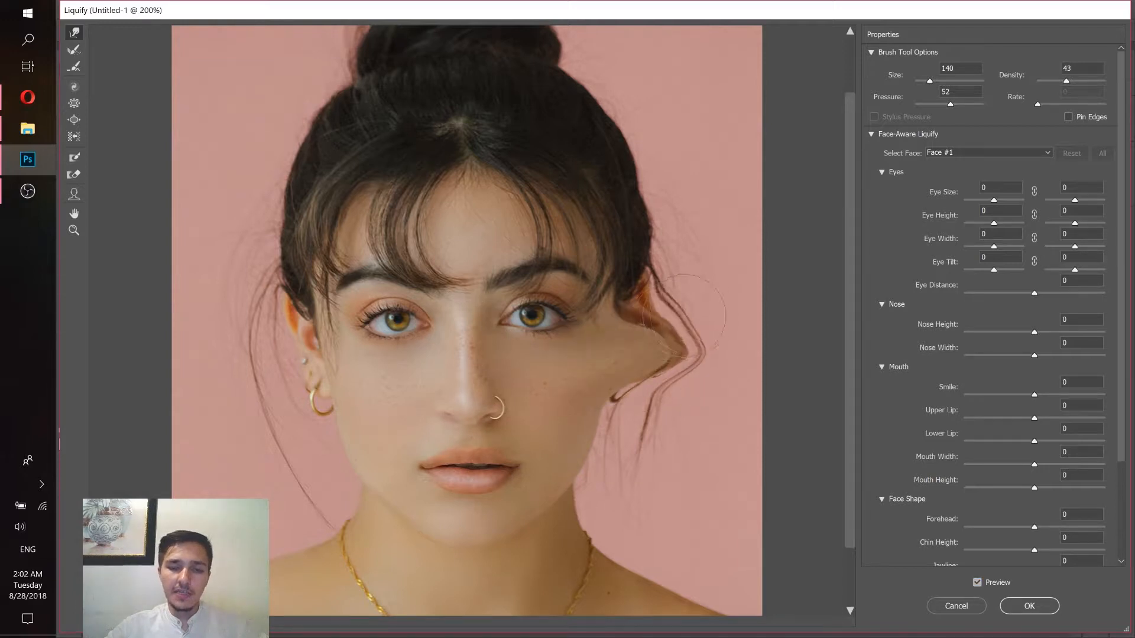
pyautogui.moveTo(582, 355); pyautogui.dragTo(703, 364)
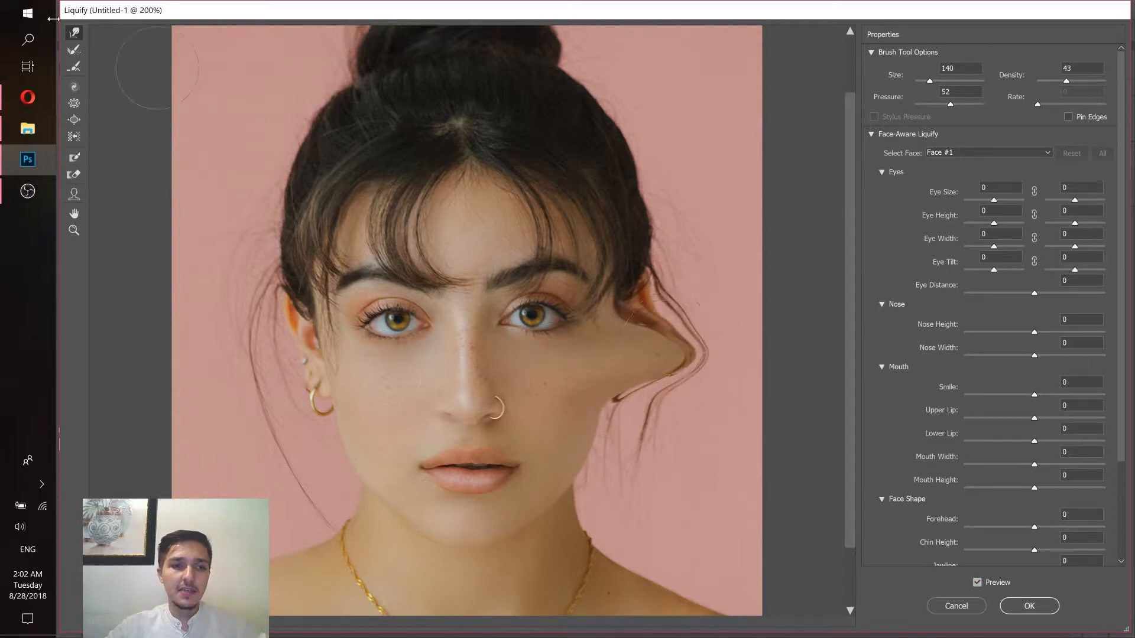
# Smooth the stretched right cheek and ear with the Smooth tool, enlarging its brush to 265.
pyautogui.click(73, 69)
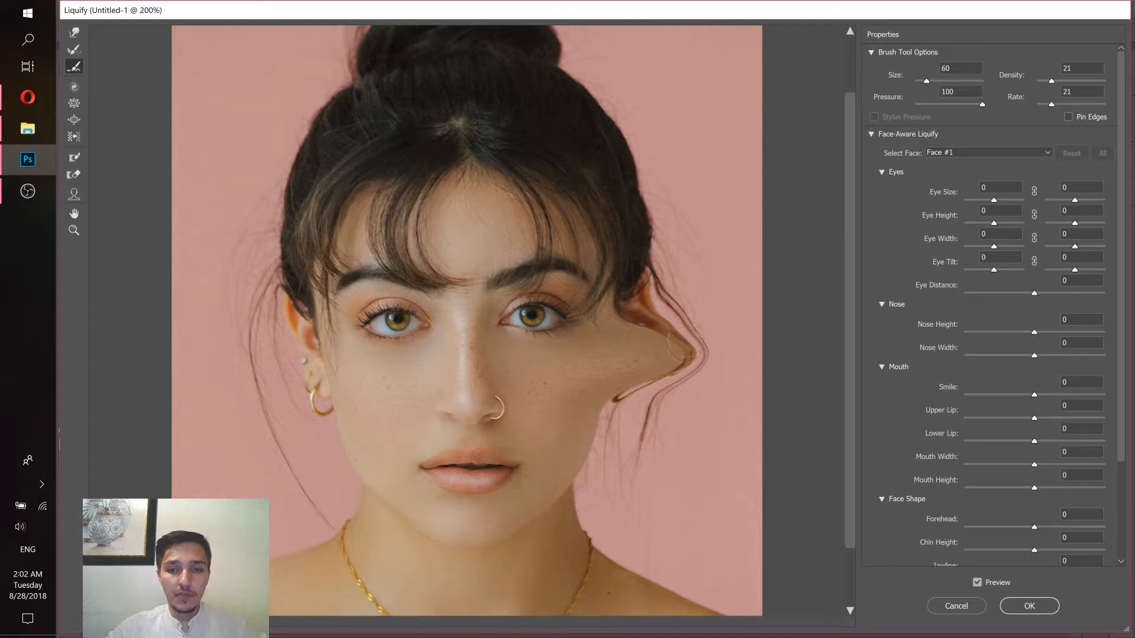
pyautogui.moveTo(683, 346)
pyautogui.mouseDown()
pyautogui.moveTo(679, 358)
pyautogui.moveTo(694, 355)
pyautogui.moveTo(656, 355)
pyautogui.moveTo(692, 346)
pyautogui.mouseUp()
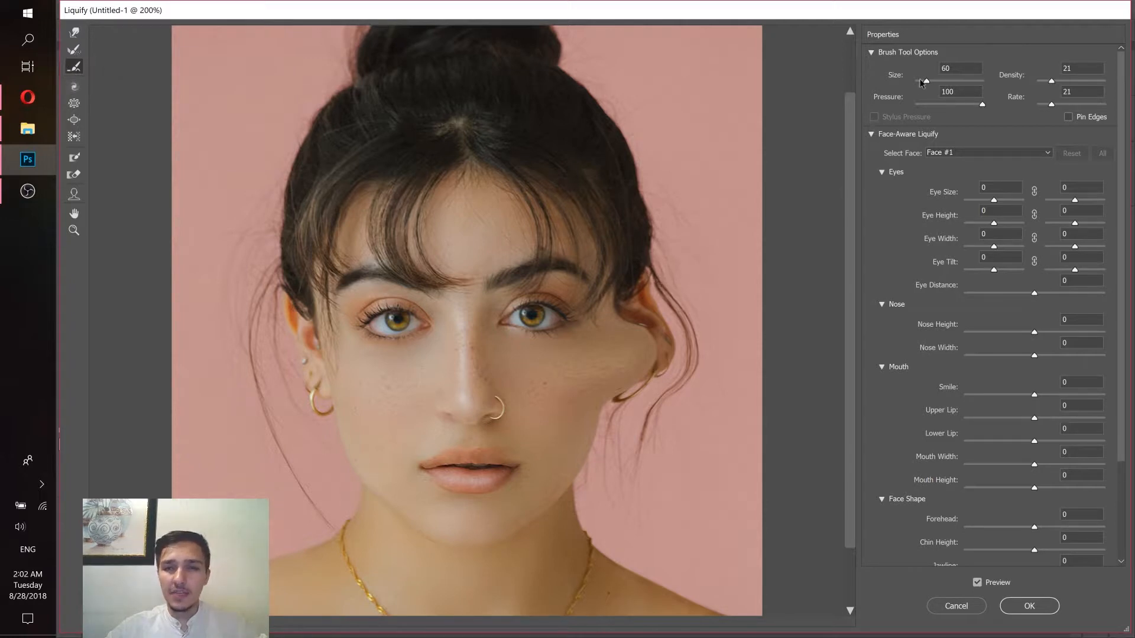
pyautogui.moveTo(930, 81); pyautogui.dragTo(933, 81)
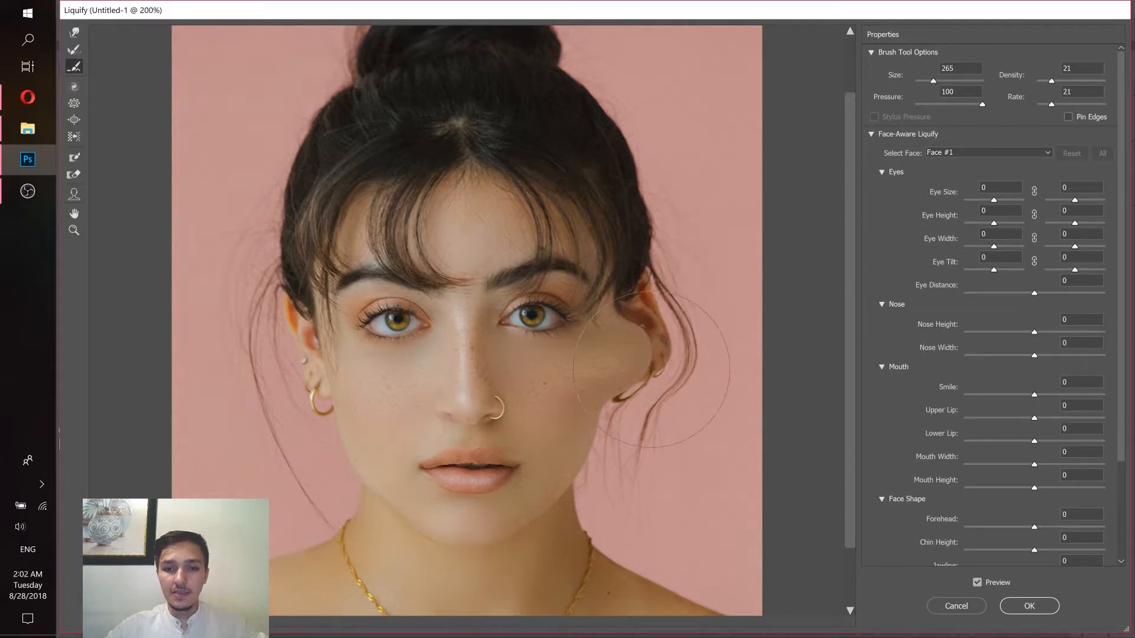
pyautogui.moveTo(652, 370); pyautogui.dragTo(647, 355)
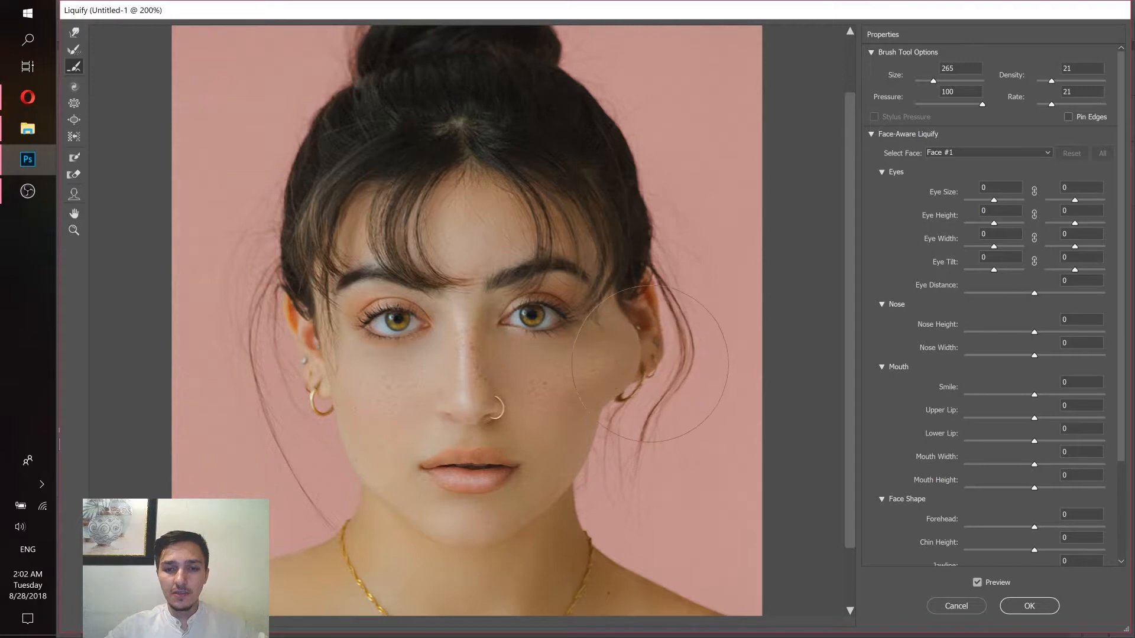
# Restore the right cheek, ear and nose to their original shape with the Reconstruct tool.
pyautogui.click(74, 50)
pyautogui.moveTo(517, 347); pyautogui.dragTo(518, 348)
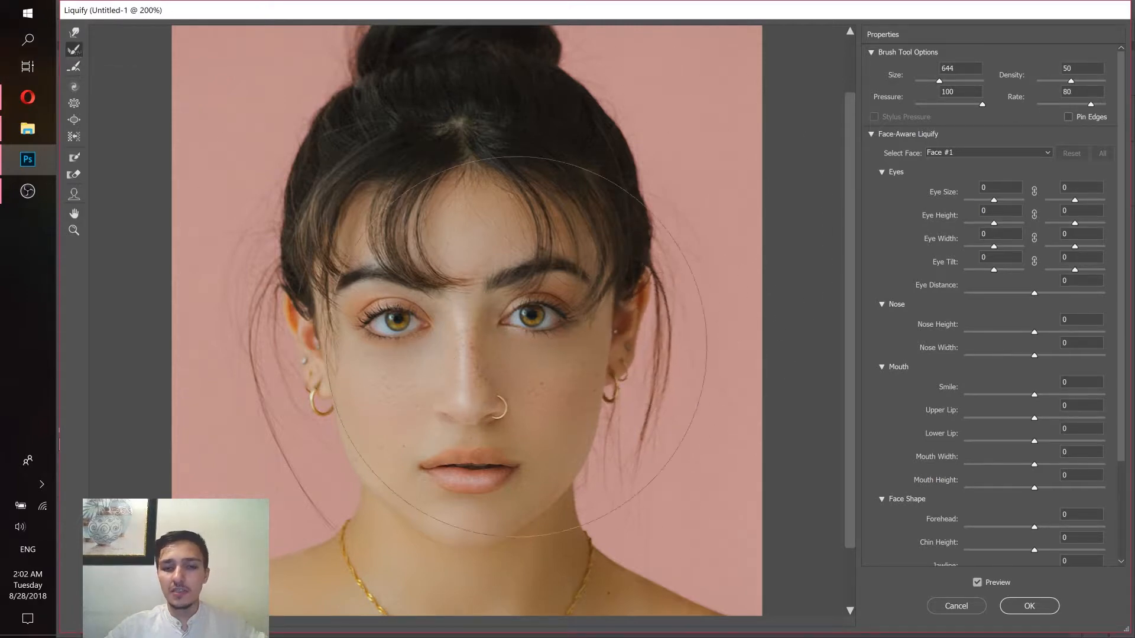
# Twirl the whole face clockwise with the Twirl tool at size 1194 and rate 77.
pyautogui.click(74, 88)
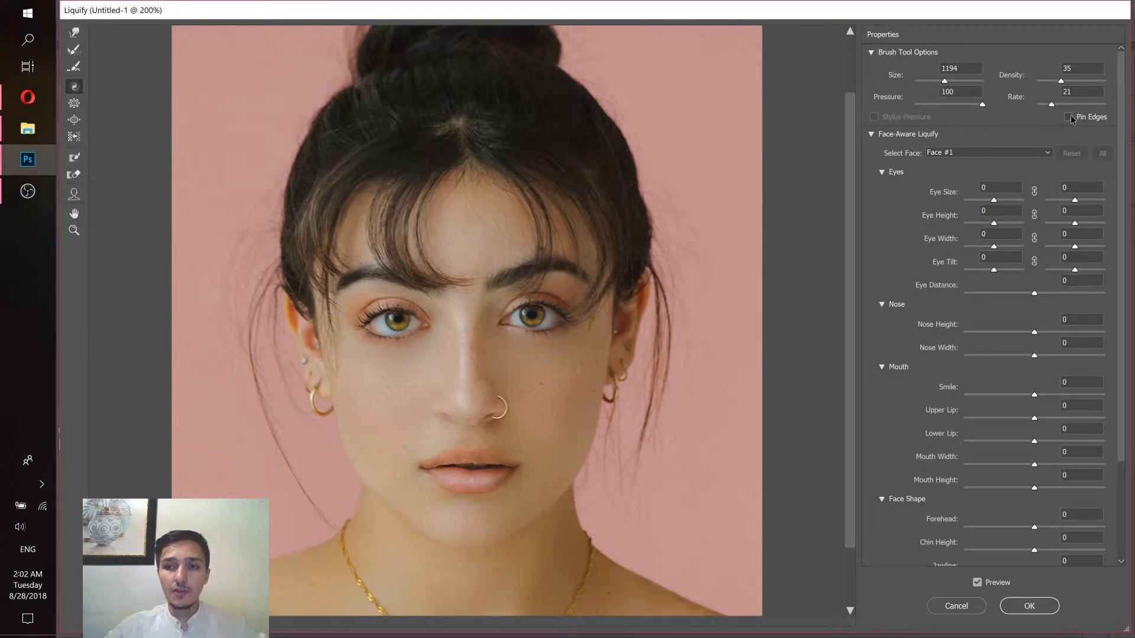
pyautogui.moveTo(1085, 106); pyautogui.dragTo(1090, 105)
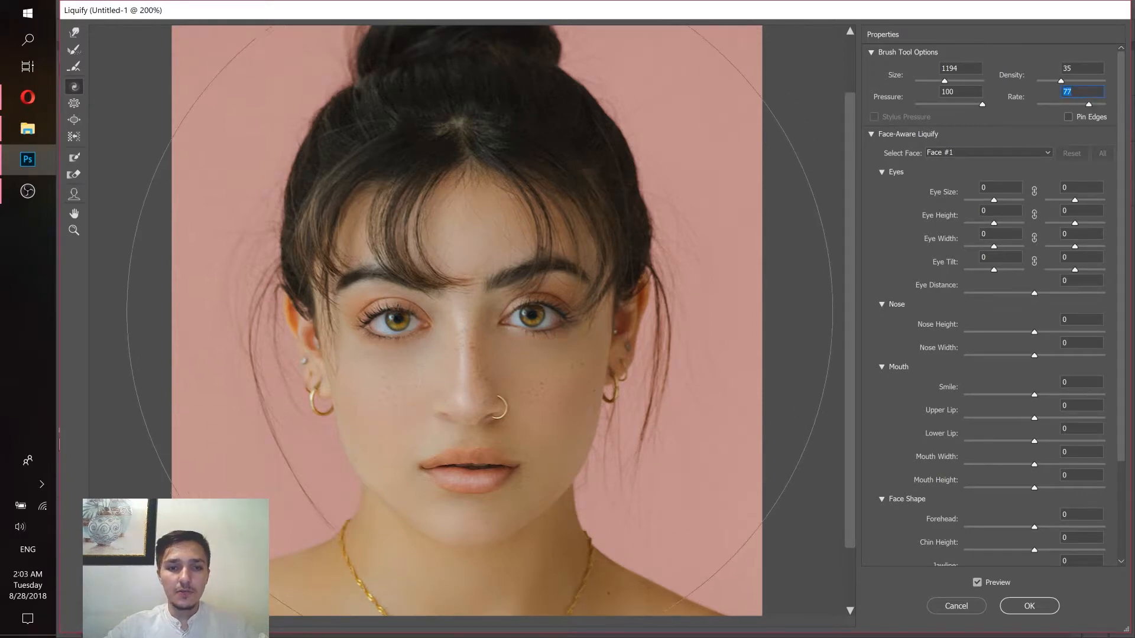
pyautogui.moveTo(474, 325); pyautogui.dragTo(468, 325)
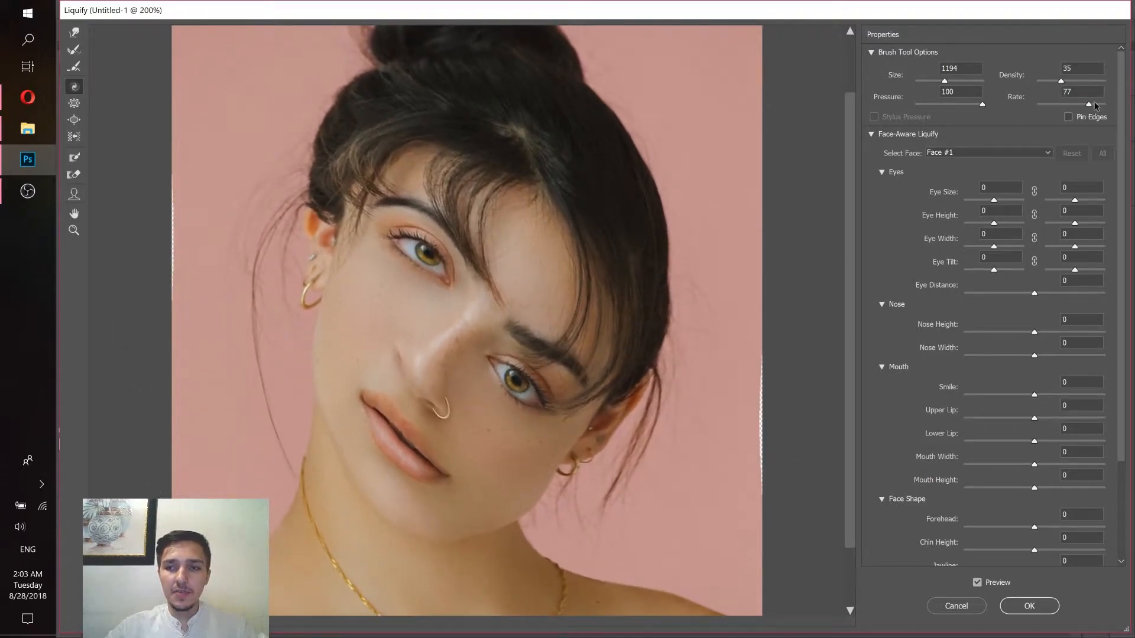
# Raise the Twirl brush rate to 92 and density to 71, and twirl the face strongly in both directions.
pyautogui.moveTo(1089, 104); pyautogui.dragTo(1097, 105)
pyautogui.click(1086, 81)
pyautogui.moveTo(461, 322); pyautogui.dragTo(461, 322)
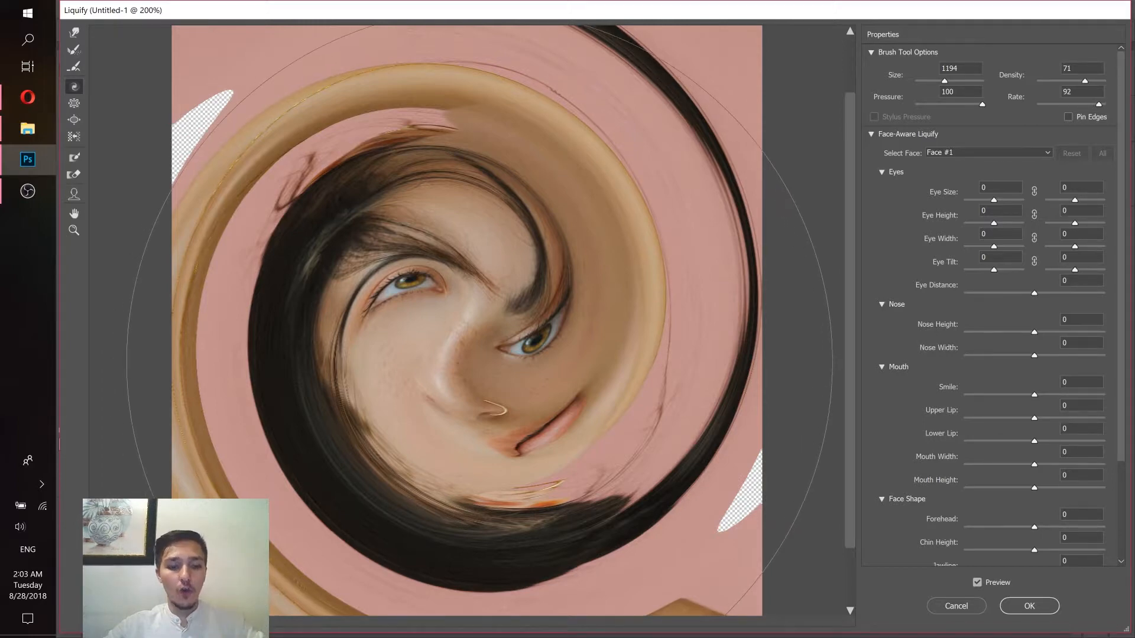
pyautogui.moveTo(469, 363); pyautogui.dragTo(469, 364)
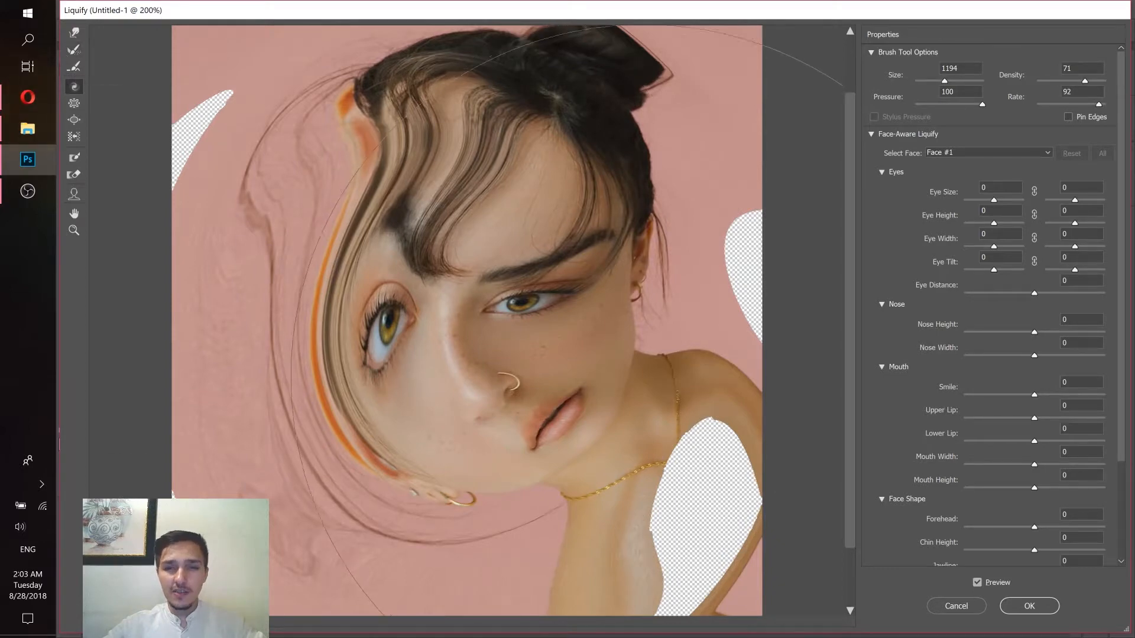
# Collapse the face-aware settings and restore all brush distortions on the portrait.
pyautogui.click(870, 135)
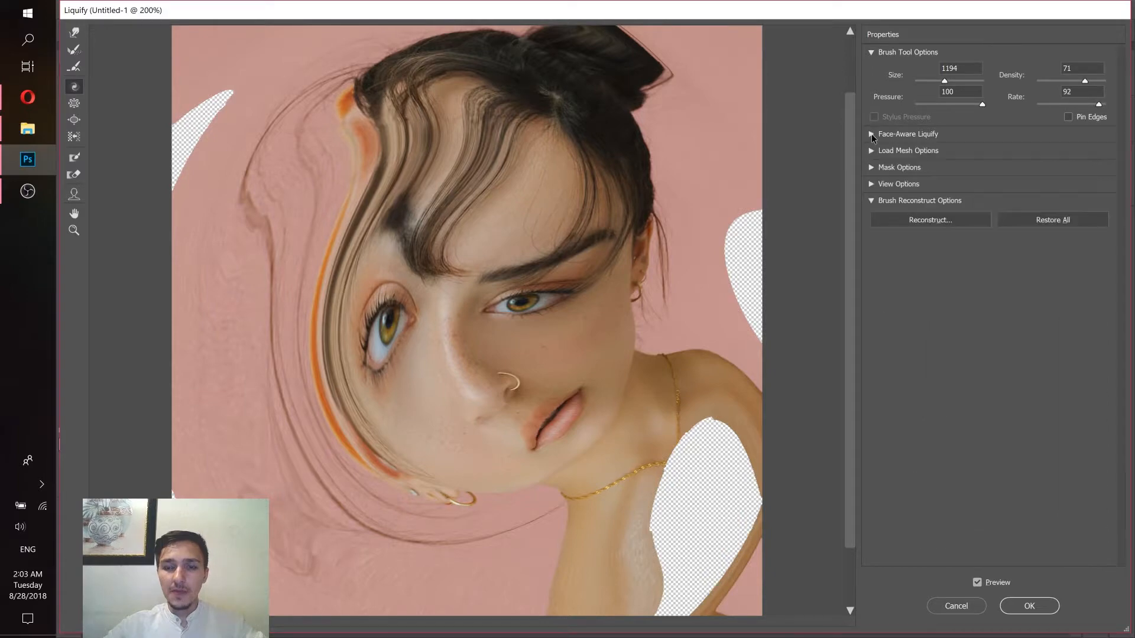
pyautogui.click(1051, 221)
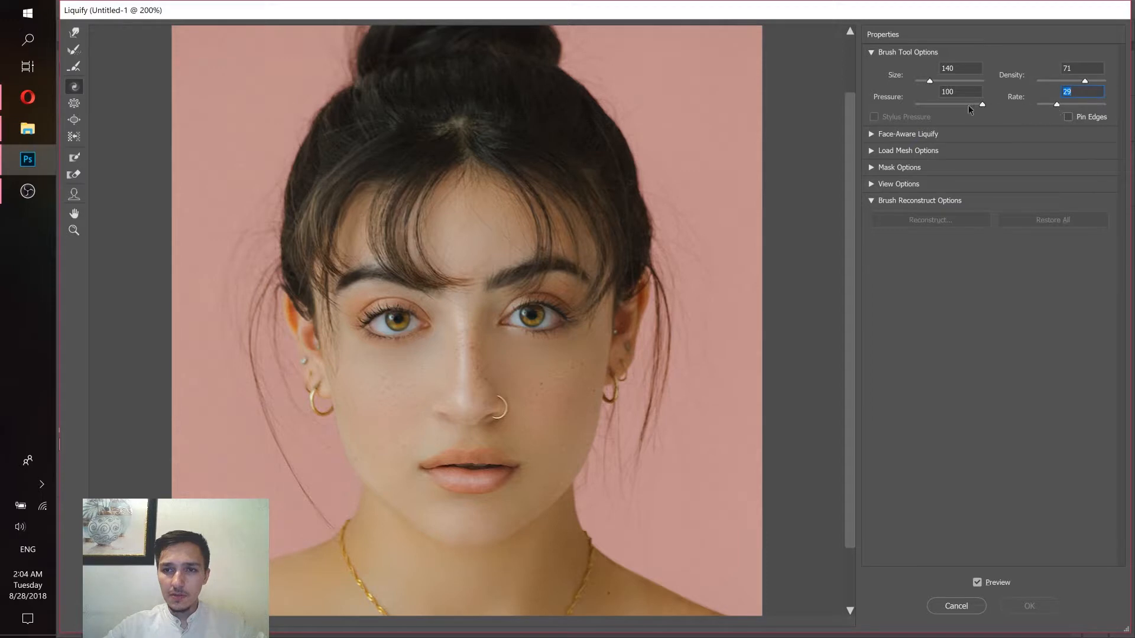
# Set the Twirl brush to size 235, pressure 56, density 45 and rate 29.
pyautogui.moveTo(964, 106); pyautogui.dragTo(953, 105)
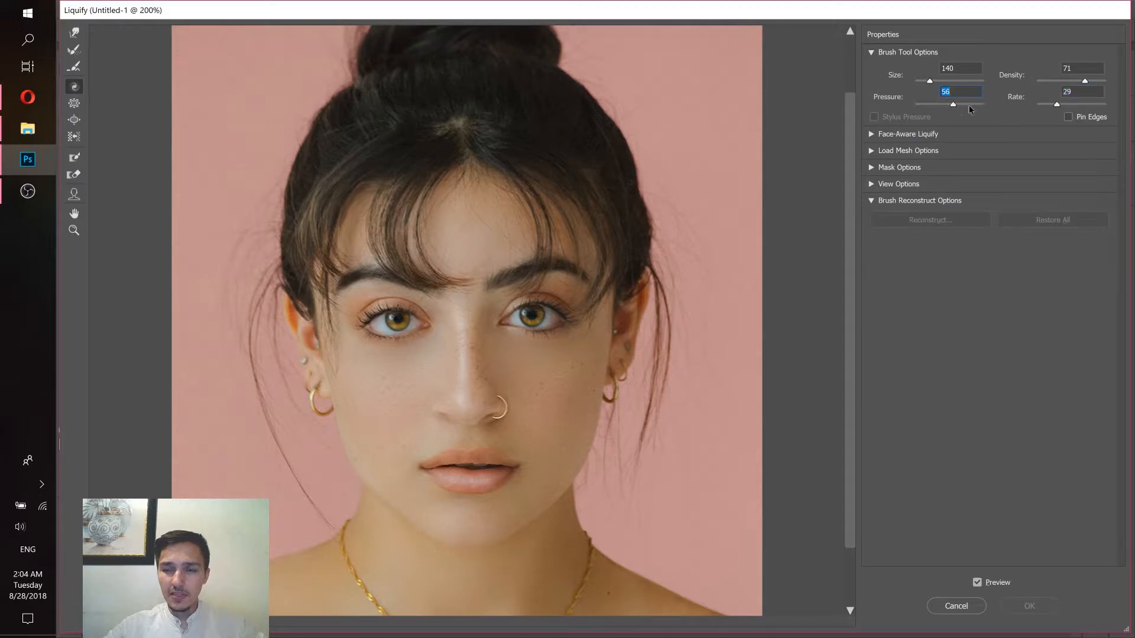
pyautogui.click(1068, 81)
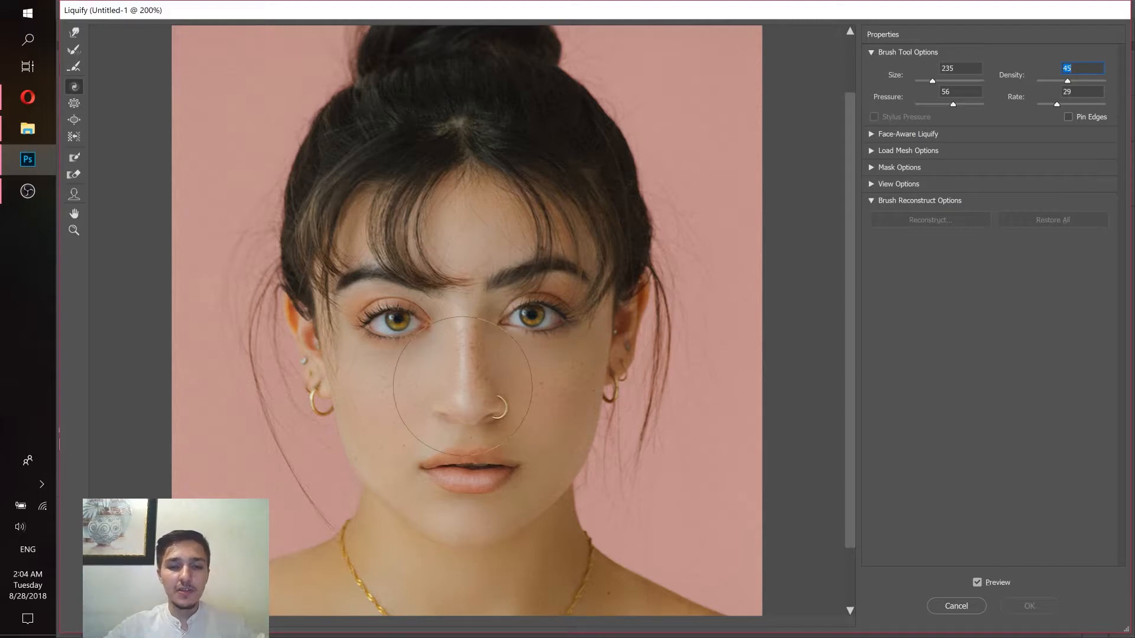
# Twirl the nose slightly with the Twirl tool and twist it back in the opposite direction.
pyautogui.click(464, 383)
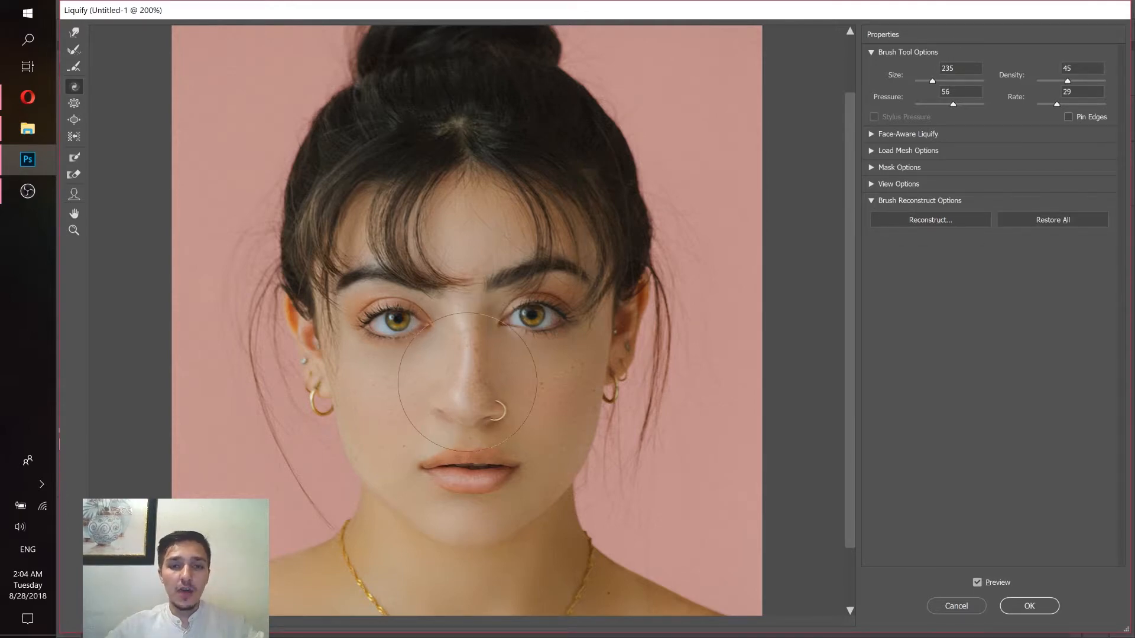
pyautogui.press('alt')
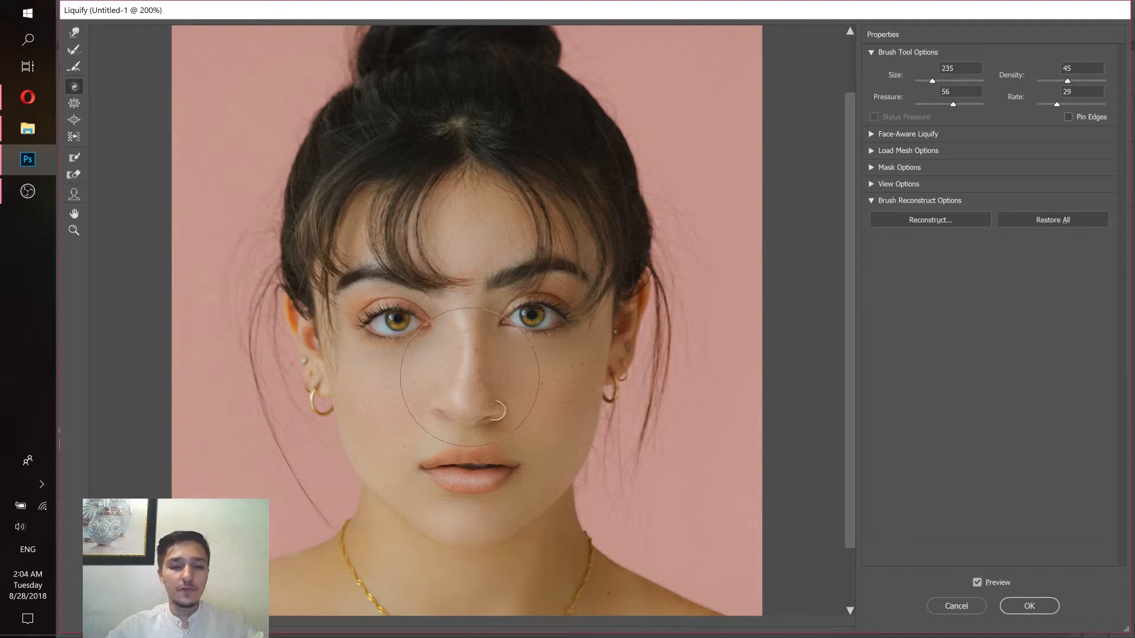
pyautogui.press('alt')
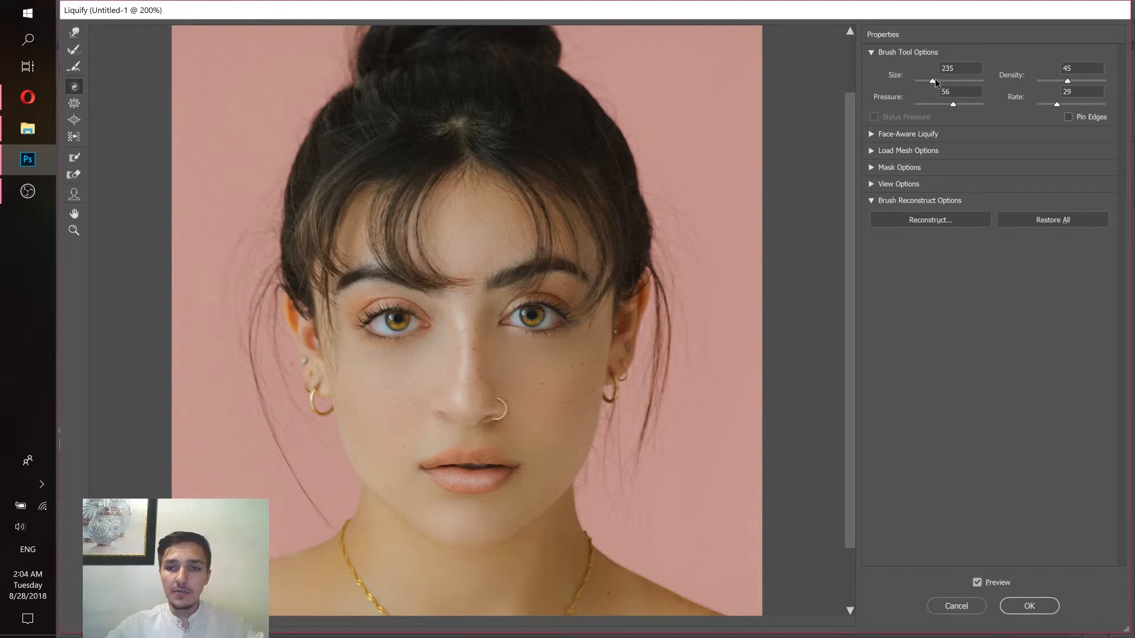
# Set the Twirl brush to size 493 and rate 43, and twirl the area above the right shoulder.
pyautogui.moveTo(939, 81); pyautogui.dragTo(940, 82)
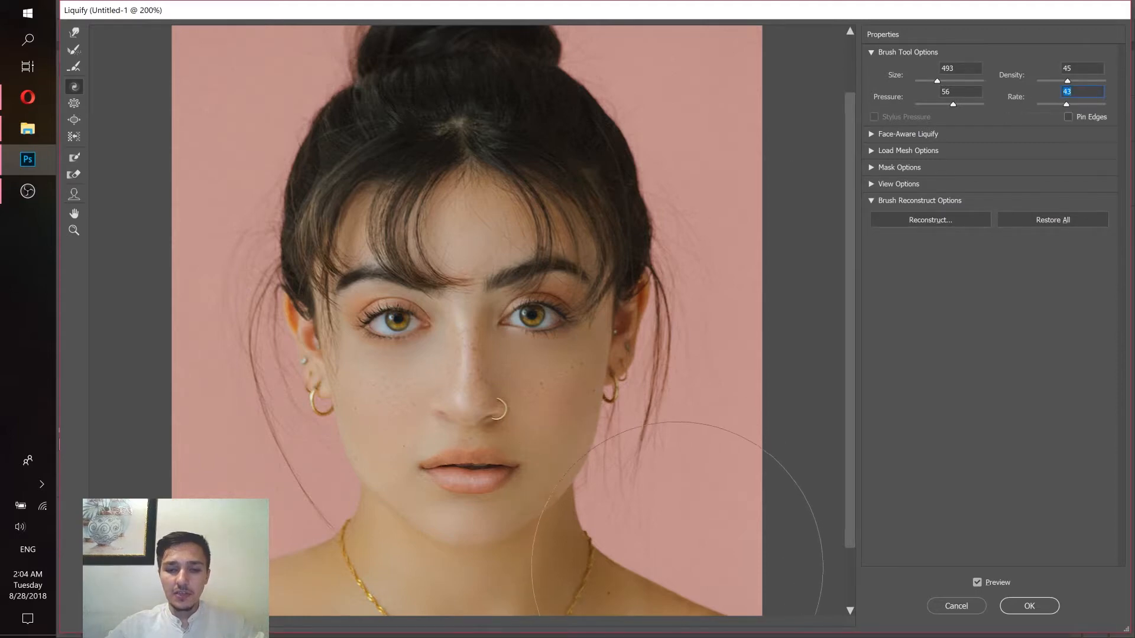
pyautogui.scroll(-2, 679, 543)
pyautogui.click(665, 500)
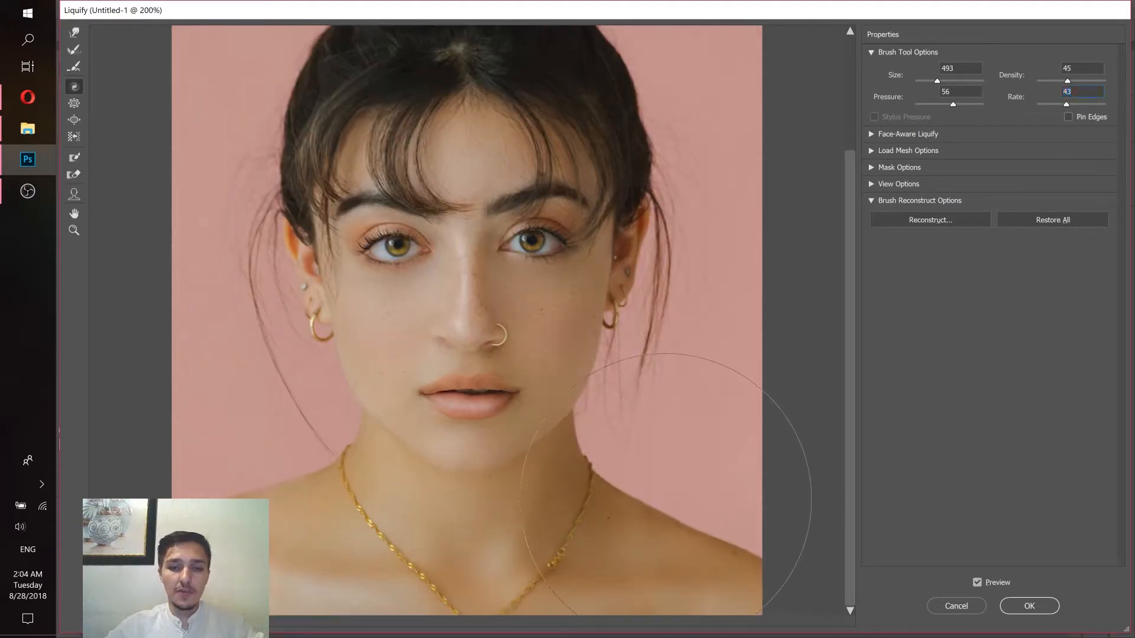
pyautogui.moveTo(665, 499); pyautogui.dragTo(666, 499)
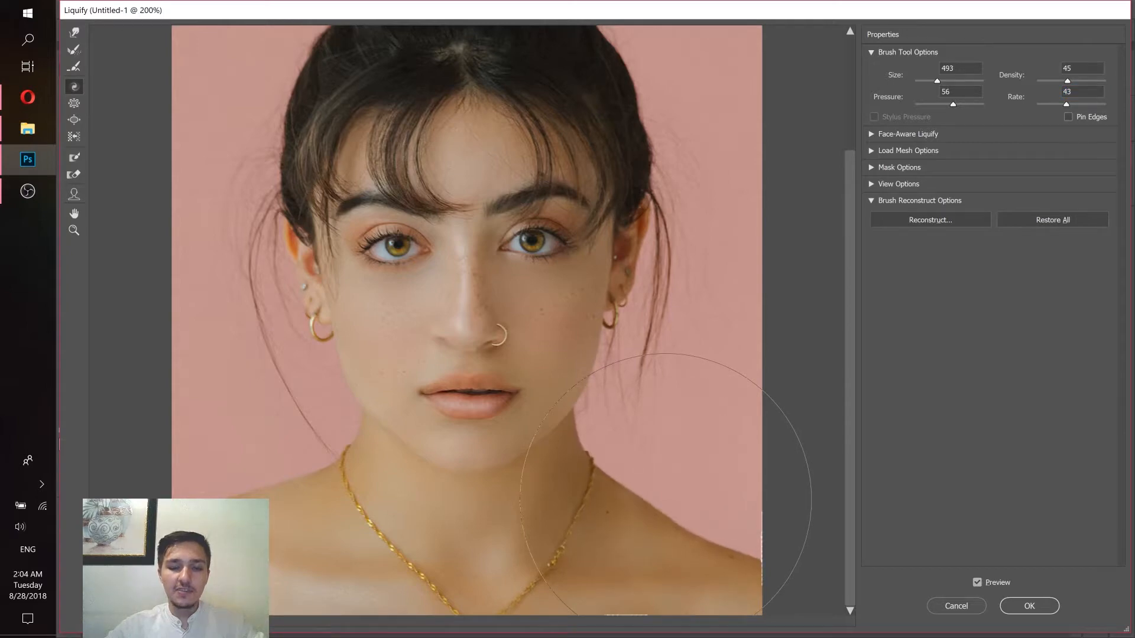
# Narrow the nose with the Pucker tool at size 175, density 28 and rate 36.
pyautogui.press('alt')
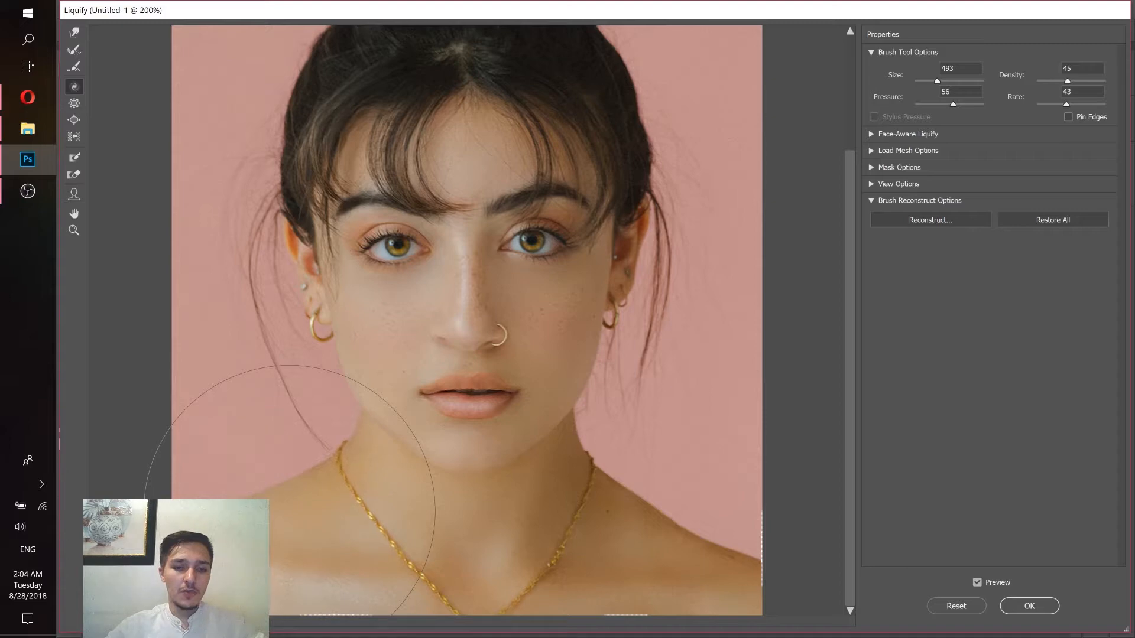
pyautogui.scroll(5, 480, 344)
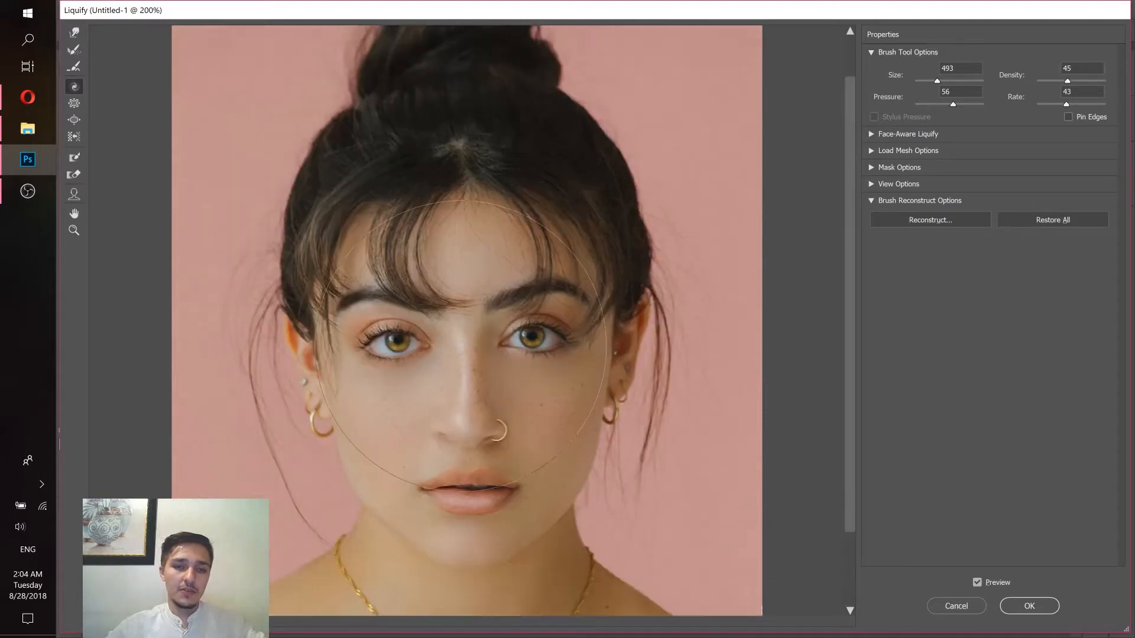
pyautogui.scroll(-1, 480, 345)
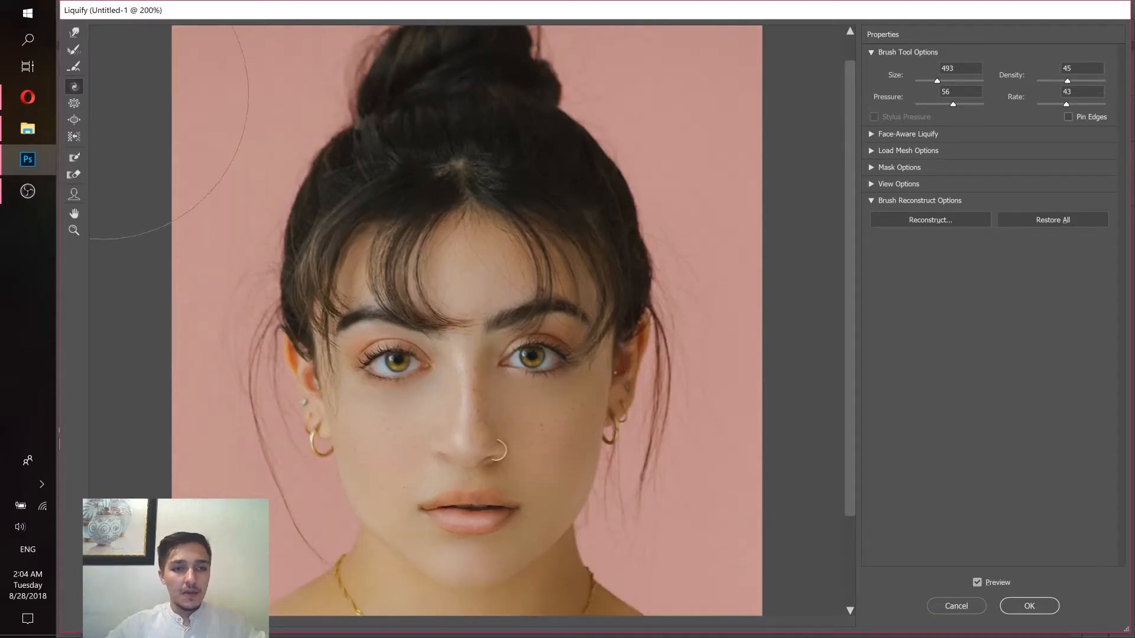
pyautogui.click(79, 107)
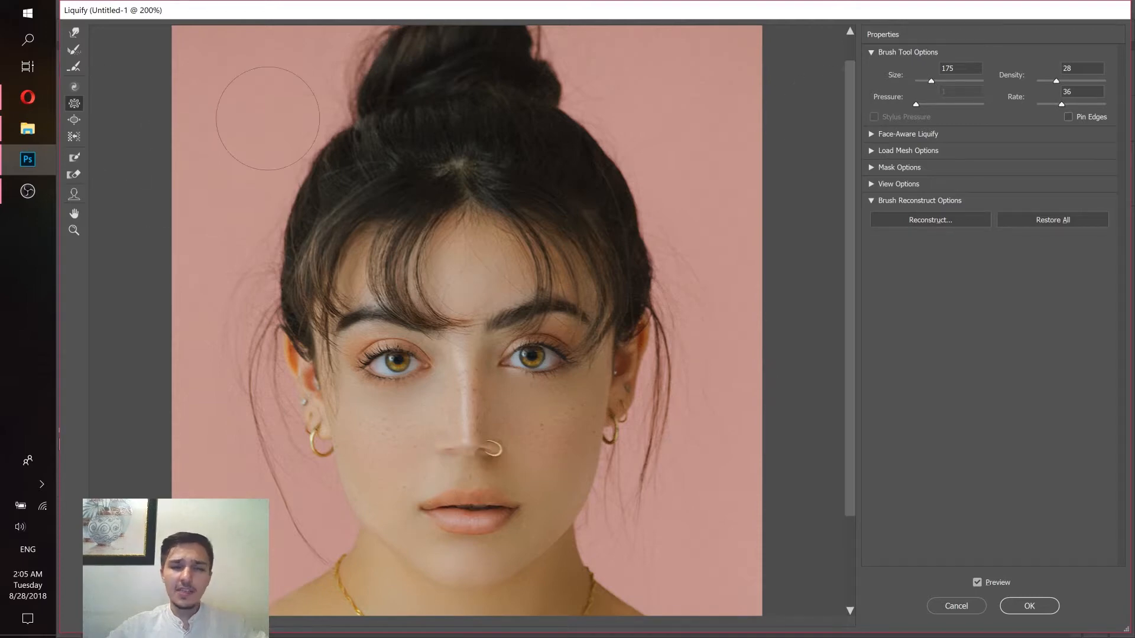
# Switch to the Bloat tool at size 30, density 37 and rate 33, and toggle the preview off and on.
pyautogui.click(74, 120)
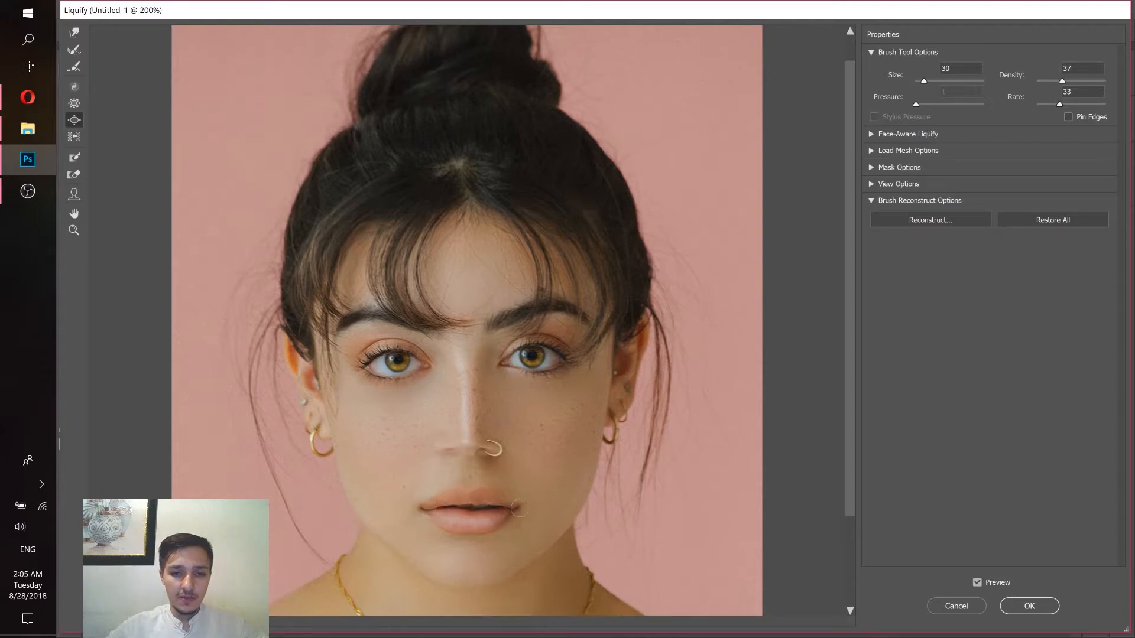
pyautogui.click(976, 583)
pyautogui.click(976, 583)
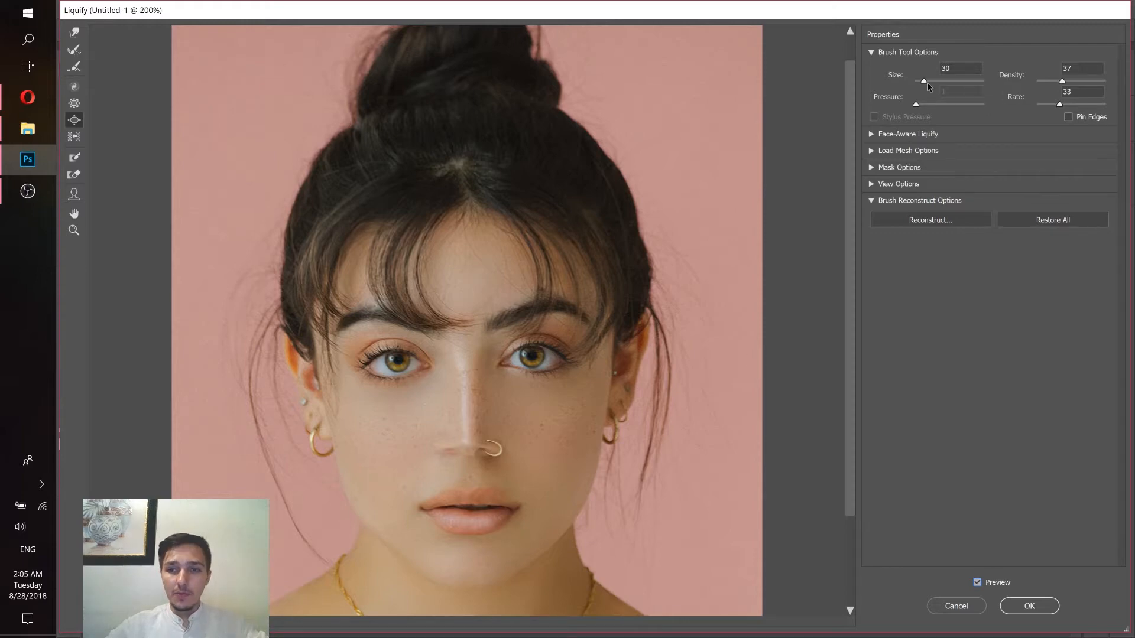
# Set the Bloat brush to size 42, density 41 and rate 35, and swell the upper lip.
pyautogui.moveTo(927, 83); pyautogui.dragTo(926, 82)
pyautogui.moveTo(1063, 105); pyautogui.dragTo(1064, 81)
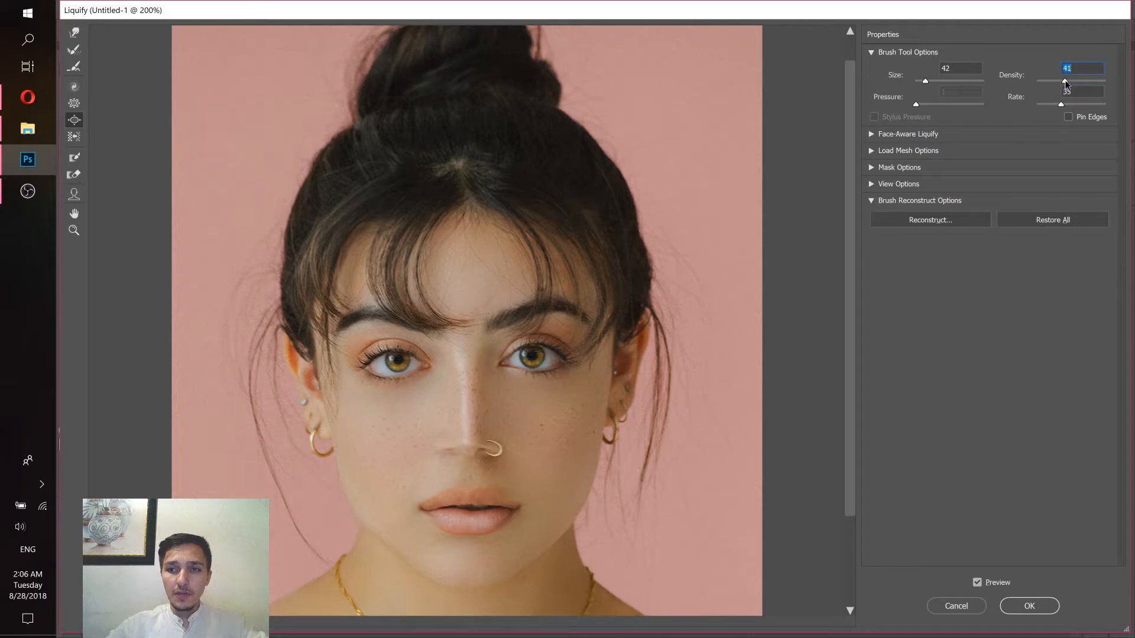
pyautogui.click(493, 497)
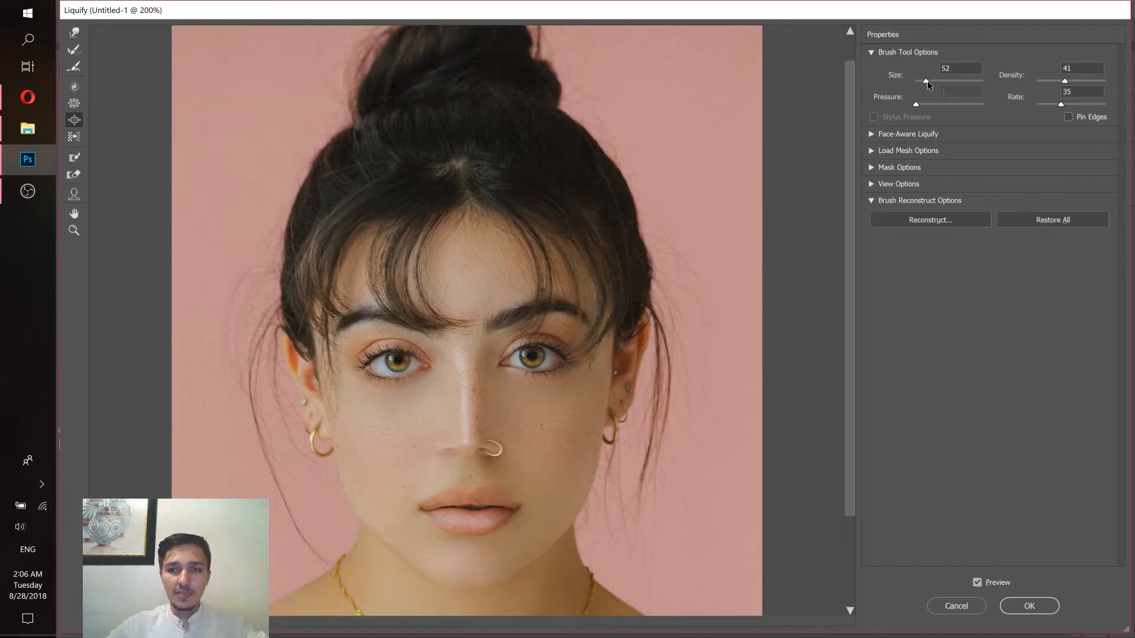
# Set the Bloat brush to size 161 and enlarge both eyes of the portrait.
pyautogui.moveTo(927, 83); pyautogui.dragTo(934, 80)
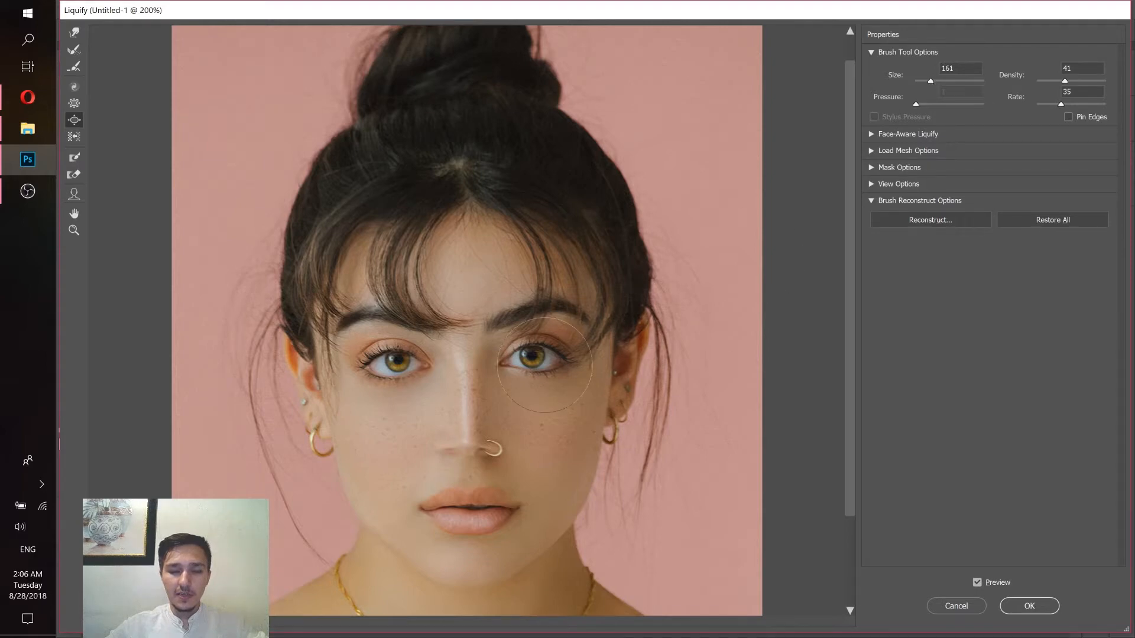
pyautogui.moveTo(536, 359); pyautogui.dragTo(530, 357)
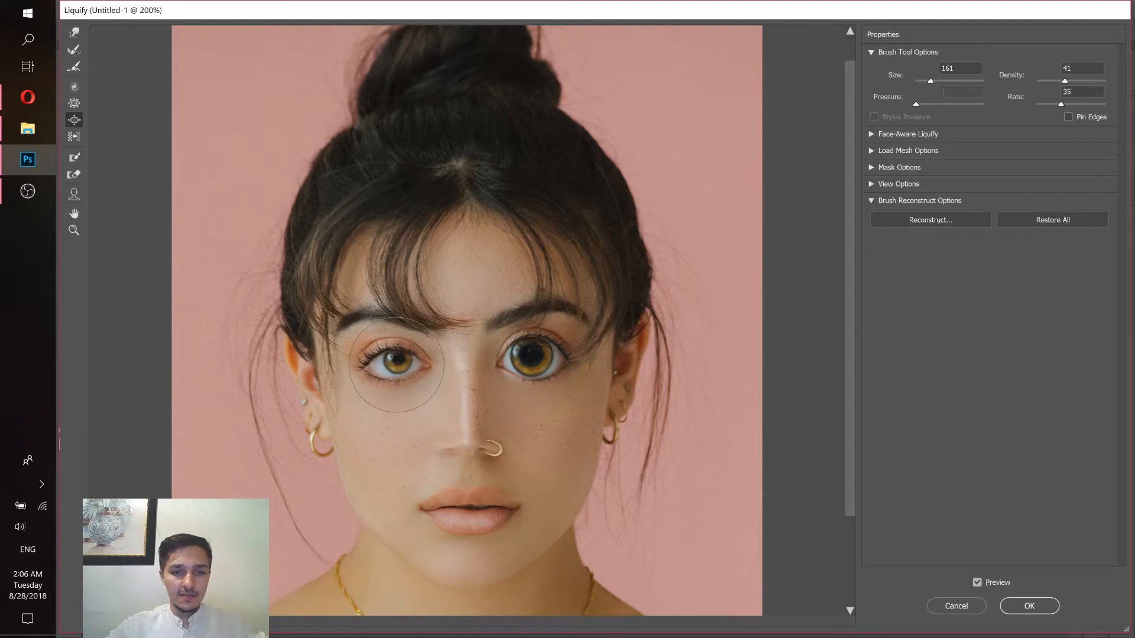
pyautogui.moveTo(396, 364); pyautogui.dragTo(397, 360)
pyautogui.scroll(-2, 588, 394)
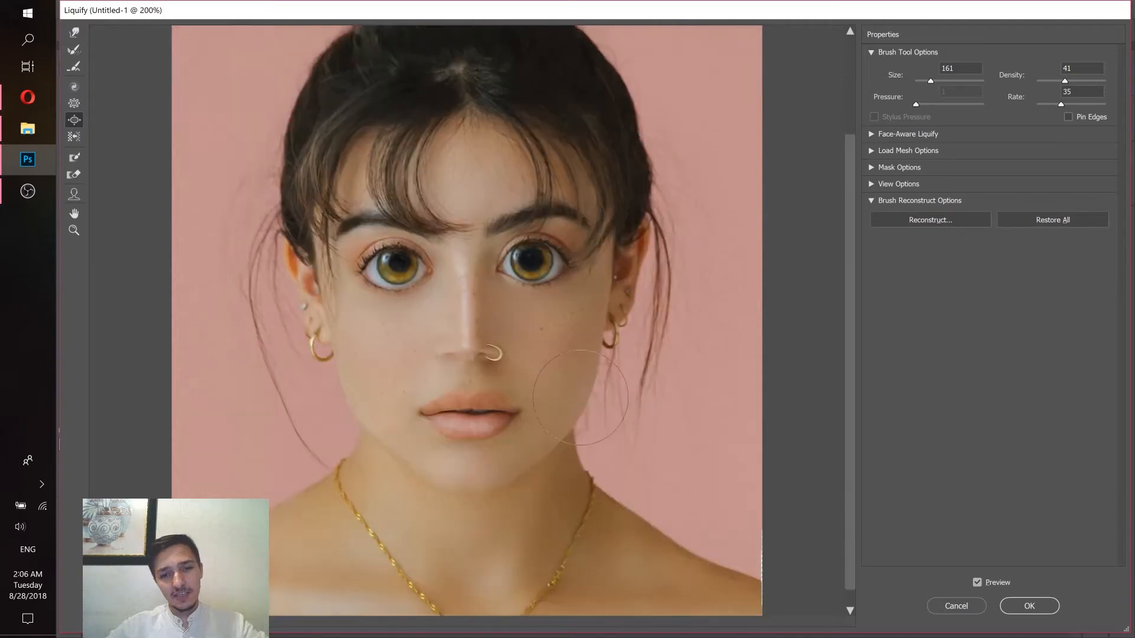
pyautogui.scroll(2, 589, 394)
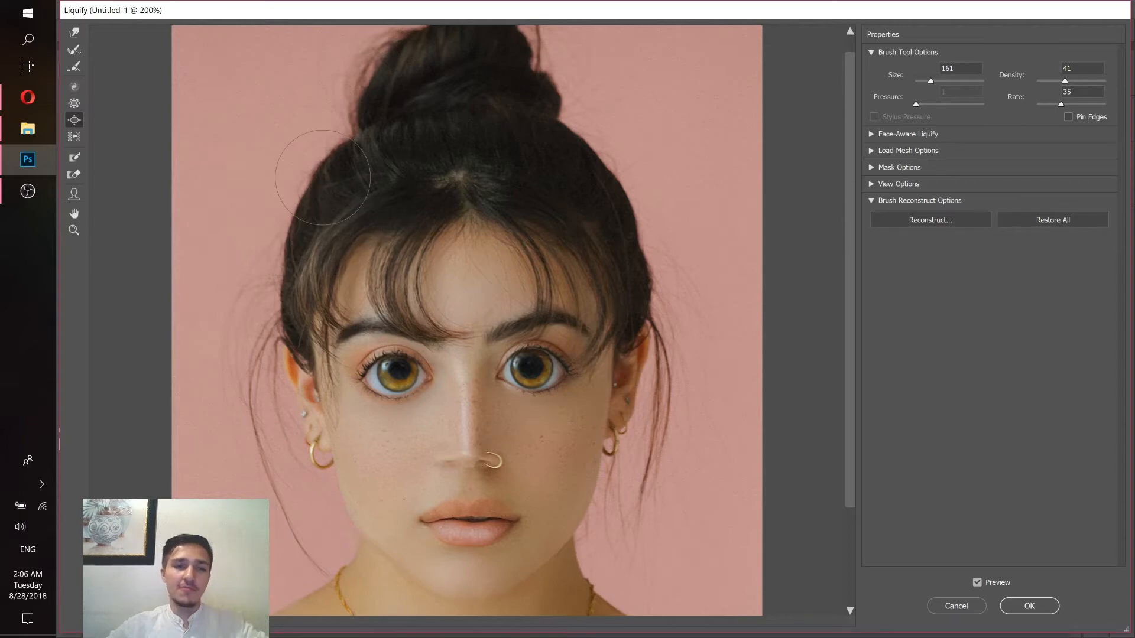
# Set the Push Left brush to size 367 and push the right side of the head and face outward.
pyautogui.click(74, 138)
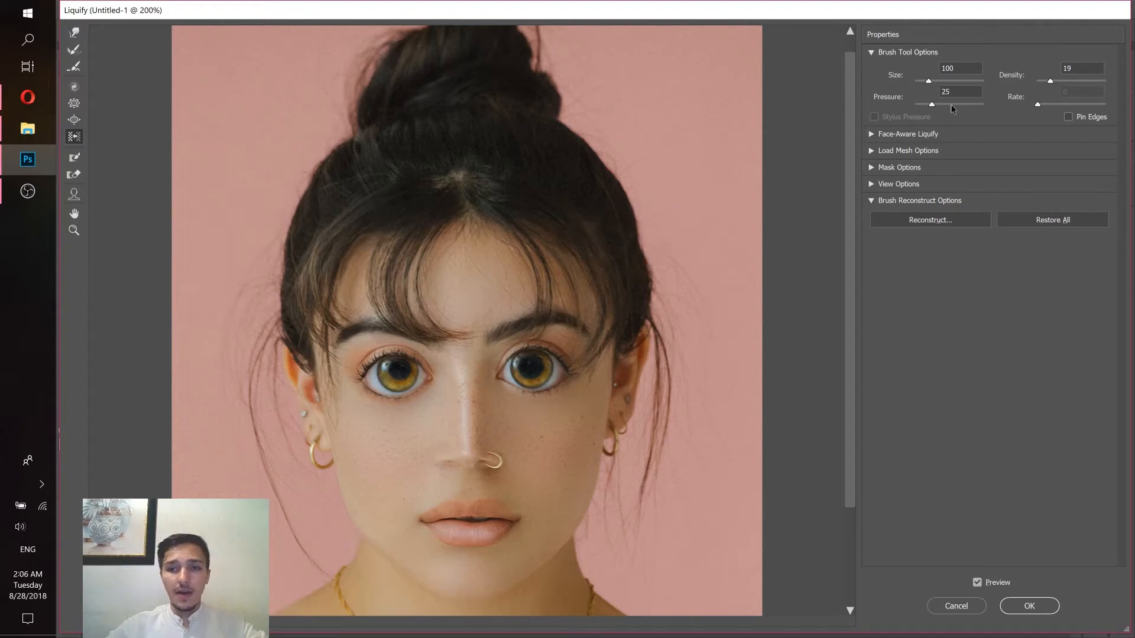
pyautogui.moveTo(928, 80); pyautogui.dragTo(935, 80)
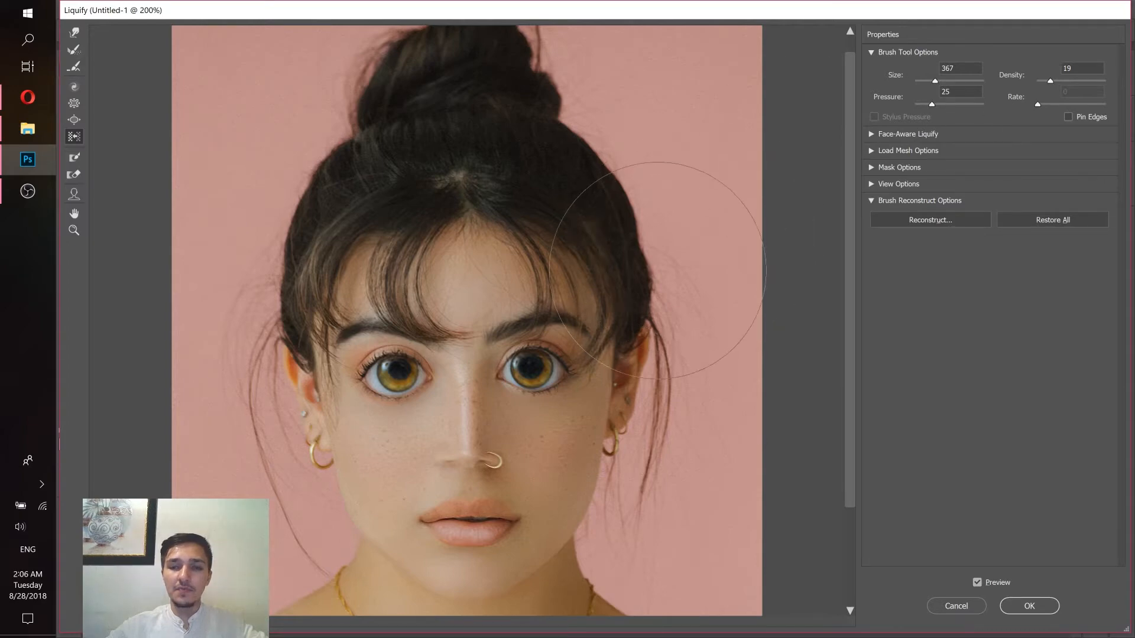
pyautogui.moveTo(645, 274); pyautogui.dragTo(621, 431)
pyautogui.moveTo(606, 199); pyautogui.dragTo(644, 467)
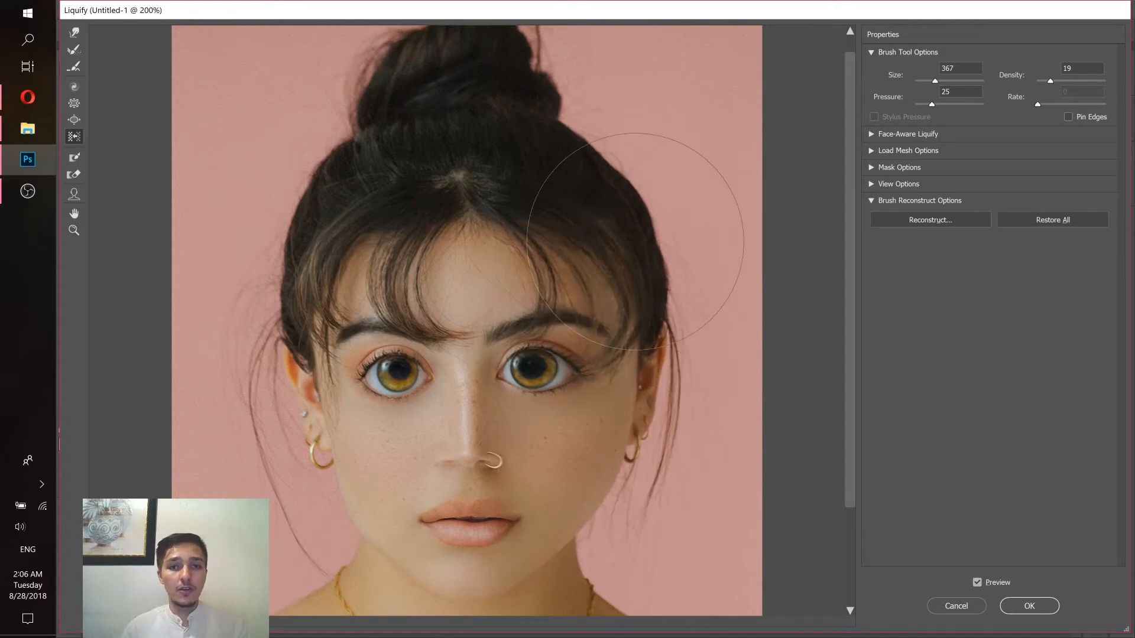
# Reverse the Push Left direction and push the right side of the head and face inward.
pyautogui.press('alt')
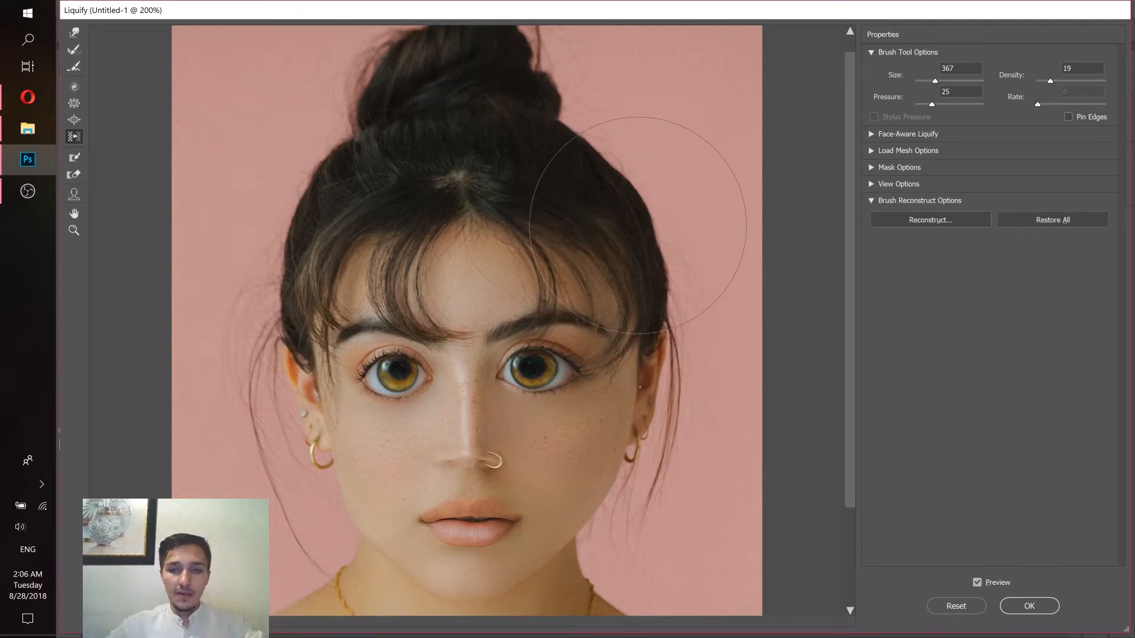
pyautogui.moveTo(638, 225); pyautogui.dragTo(627, 413)
pyautogui.moveTo(636, 236); pyautogui.dragTo(618, 458)
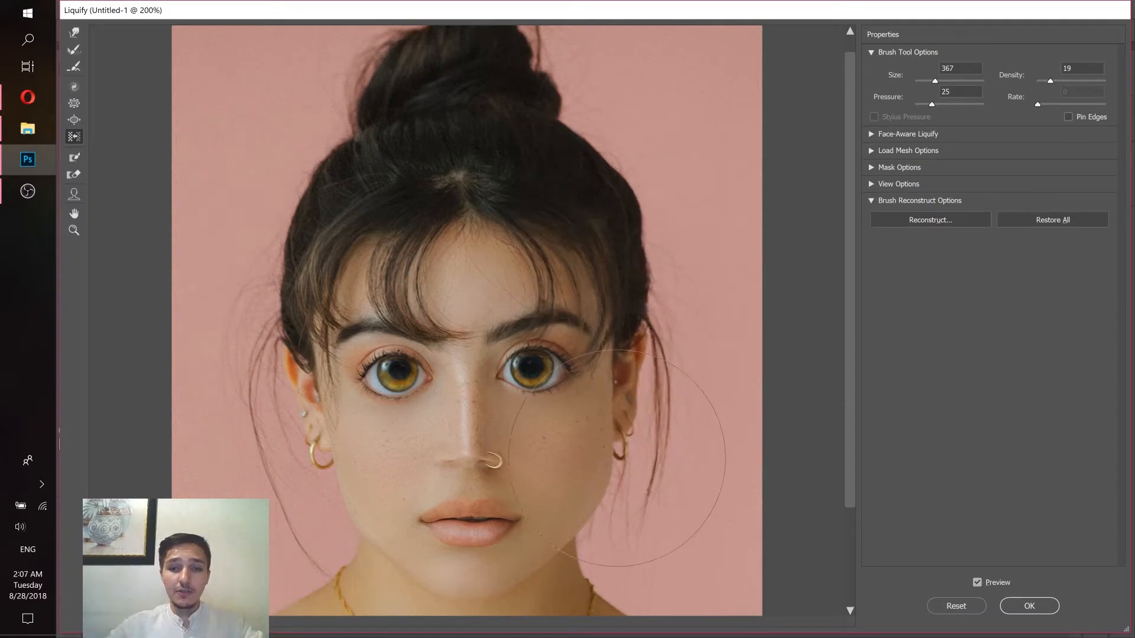
pyautogui.moveTo(621, 254); pyautogui.dragTo(615, 461)
# Push the left side of the head and face inward with the Push Left tool.
pyautogui.moveTo(310, 248)
pyautogui.mouseDown()
pyautogui.moveTo(333, 381)
pyautogui.moveTo(308, 449)
pyautogui.mouseUp()
pyautogui.moveTo(314, 248); pyautogui.dragTo(324, 485)
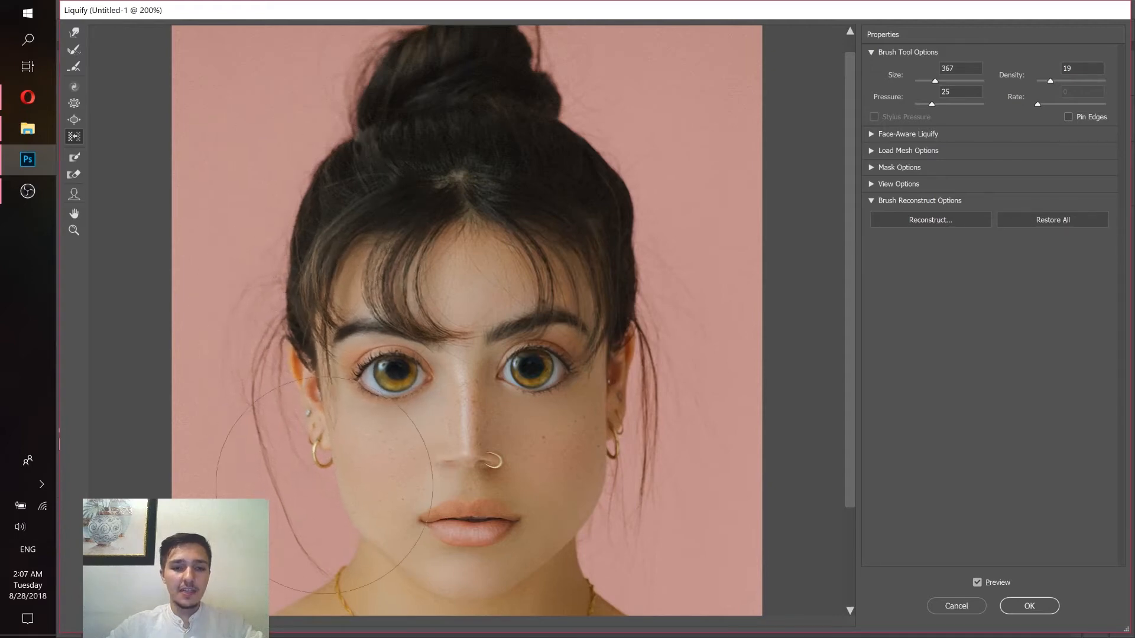
pyautogui.scroll(-2, 476, 314)
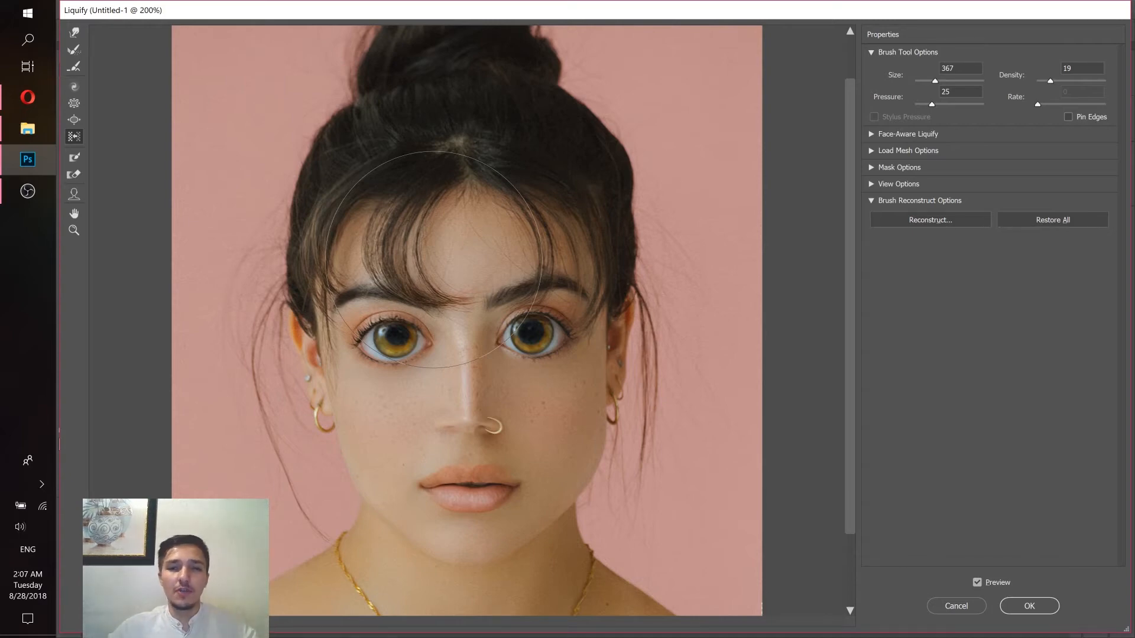
# Freeze the area around the right eye with the size 296 Freeze Mask brush, and twirl the face at size 761 and rate 100.
pyautogui.click(74, 161)
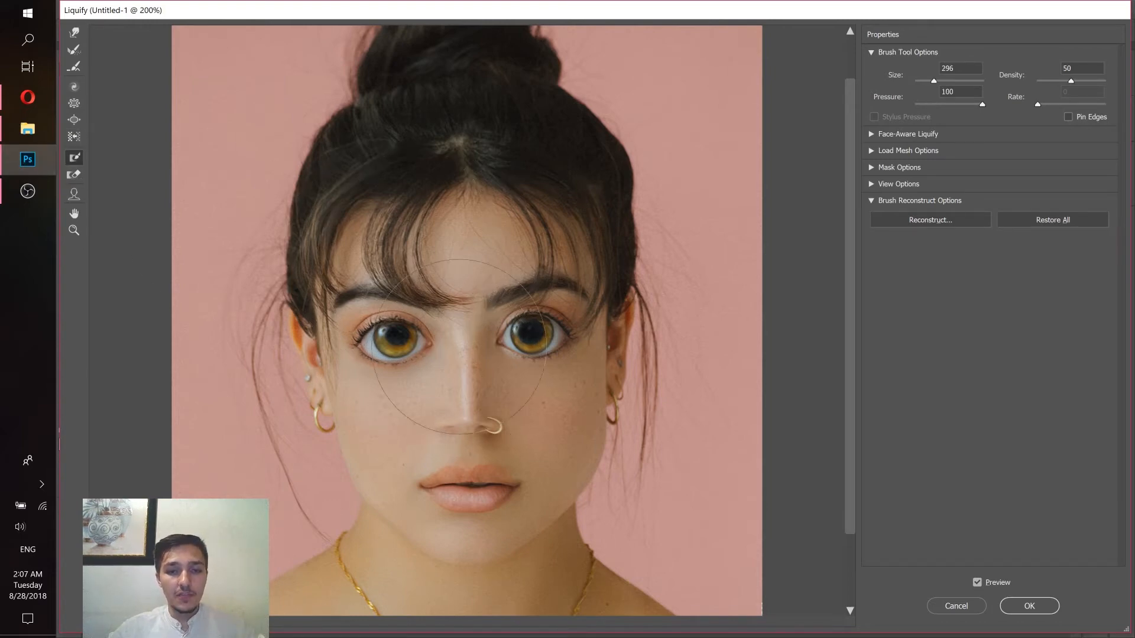
pyautogui.click(523, 333)
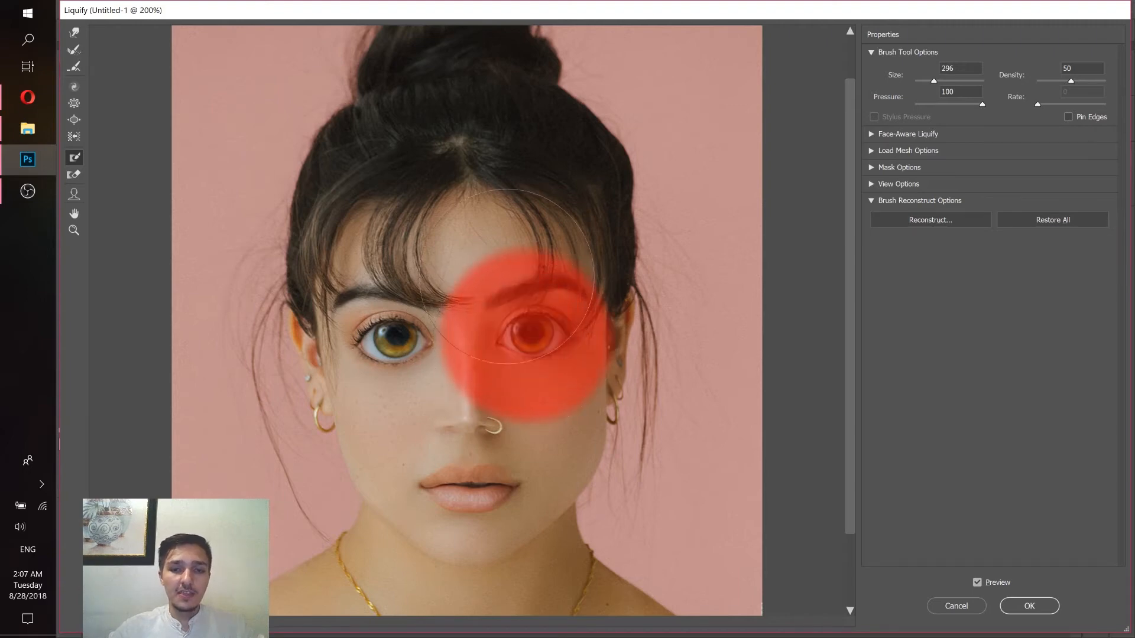
pyautogui.click(74, 88)
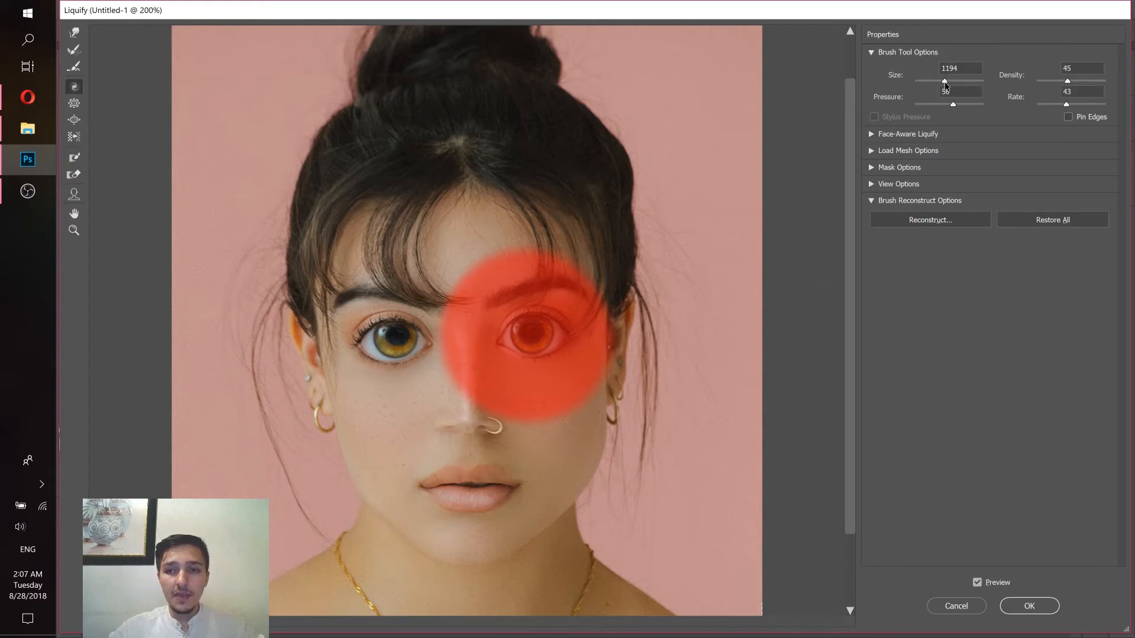
pyautogui.moveTo(944, 86); pyautogui.dragTo(941, 83)
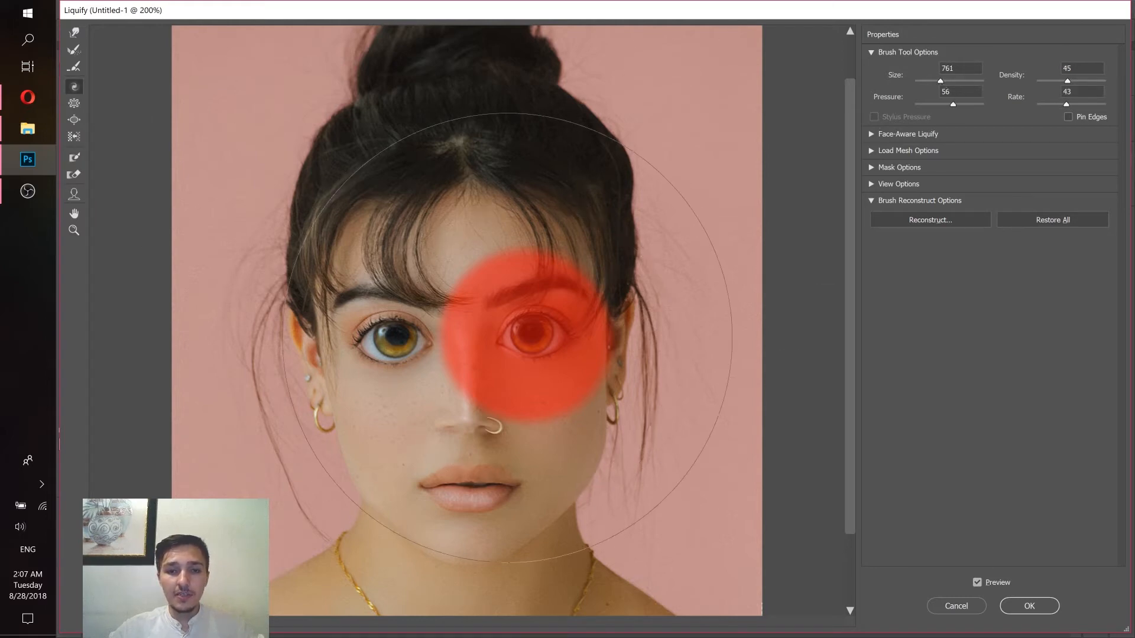
pyautogui.click(484, 332)
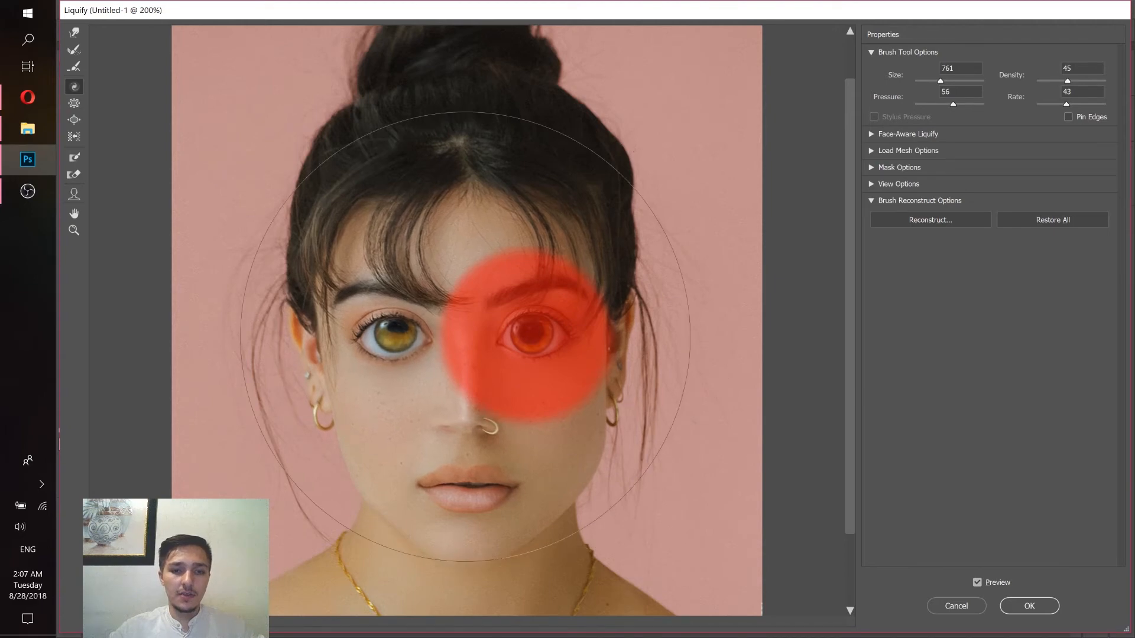
pyautogui.moveTo(1067, 104); pyautogui.dragTo(1103, 105)
pyautogui.moveTo(460, 325); pyautogui.dragTo(460, 324)
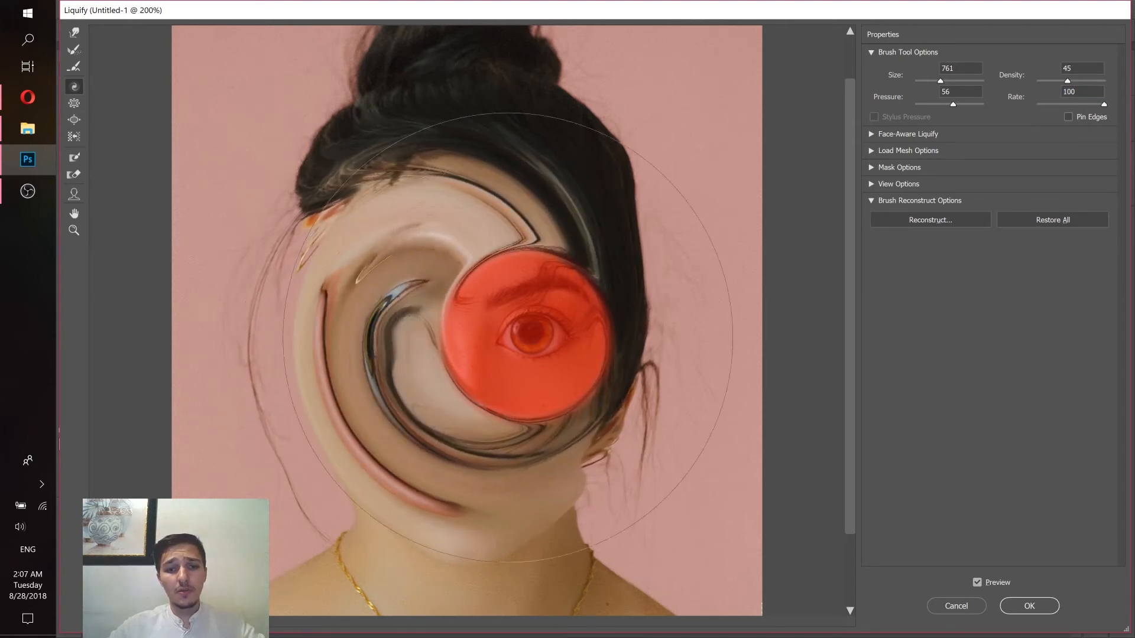
# Thaw the frozen area around the right eye with the Thaw Mask tool and twirl the face again.
pyautogui.click(74, 174)
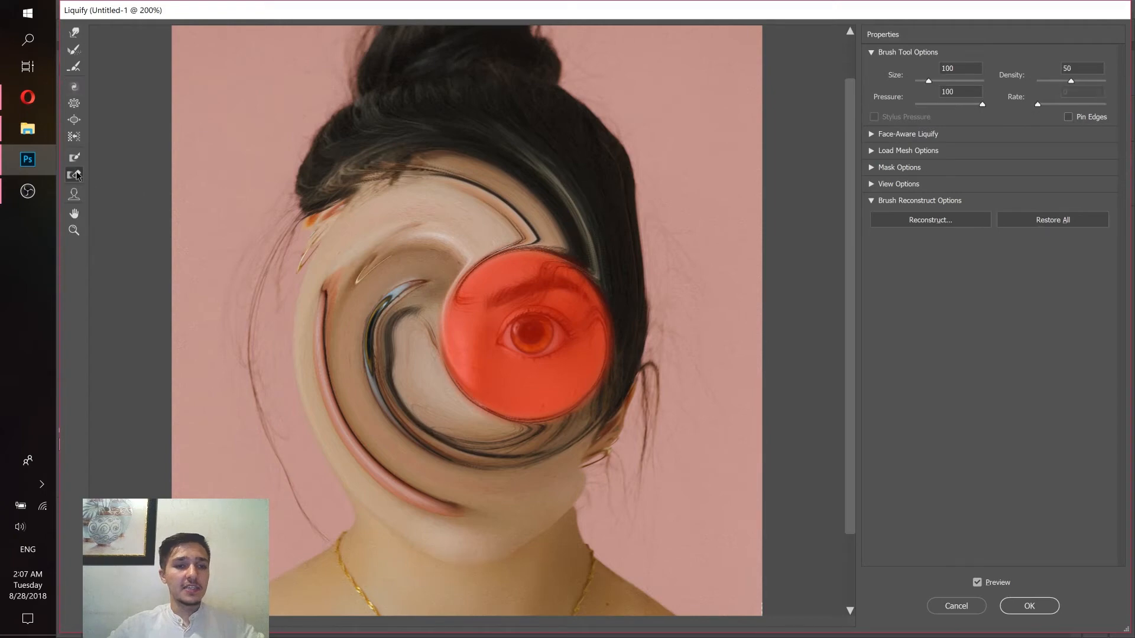
pyautogui.moveTo(506, 314)
pyautogui.mouseDown()
pyautogui.moveTo(485, 306)
pyautogui.moveTo(427, 365)
pyautogui.moveTo(533, 321)
pyautogui.moveTo(519, 399)
pyautogui.moveTo(584, 397)
pyautogui.moveTo(540, 359)
pyautogui.moveTo(544, 299)
pyautogui.mouseUp()
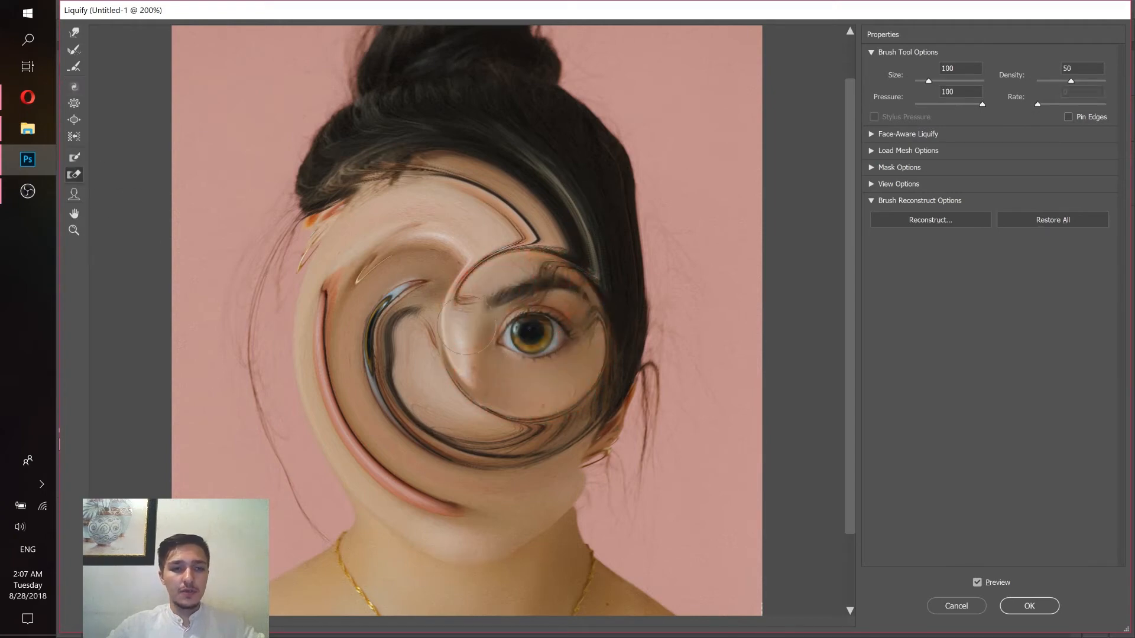
pyautogui.click(74, 87)
pyautogui.moveTo(509, 356); pyautogui.dragTo(491, 350)
# Undo the twirl, thaw and freeze mask strokes on the face.
pyautogui.hotkey('ctrl', 'alt', 'z')
pyautogui.hotkey('ctrl', 'alt', 'z')
pyautogui.hotkey('ctrl', 'alt', 'z')
pyautogui.hotkey('ctrl', 'alt', 'z')
pyautogui.hotkey('ctrl', 'alt', 'z')
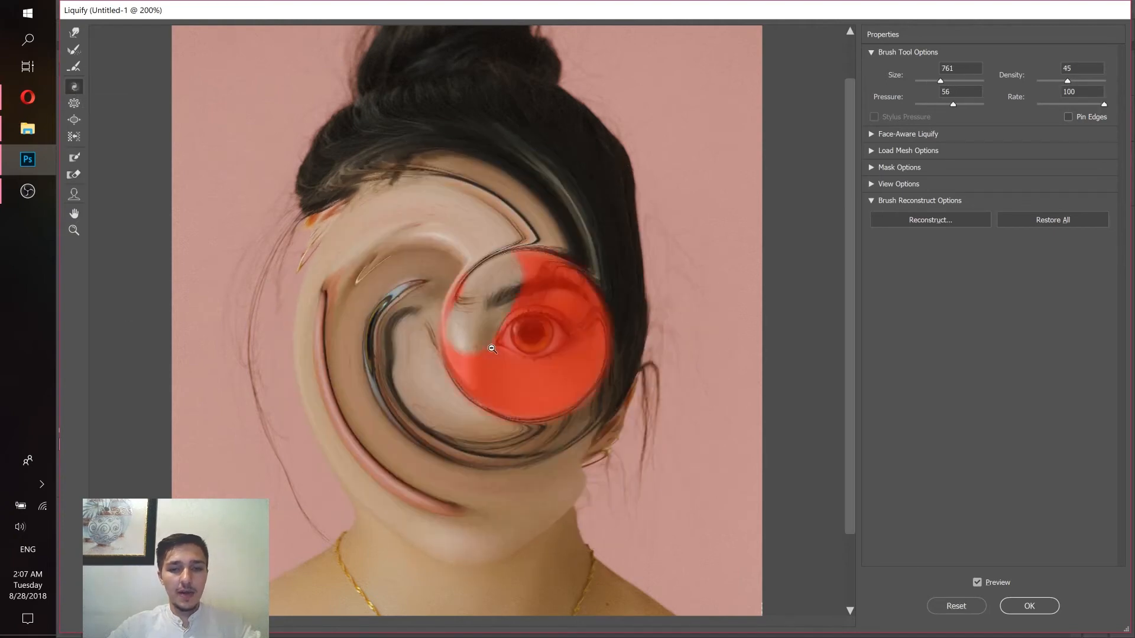
pyautogui.hotkey('ctrl', 'alt', 'z')
pyautogui.hotkey('ctrl', 'alt', 'z')
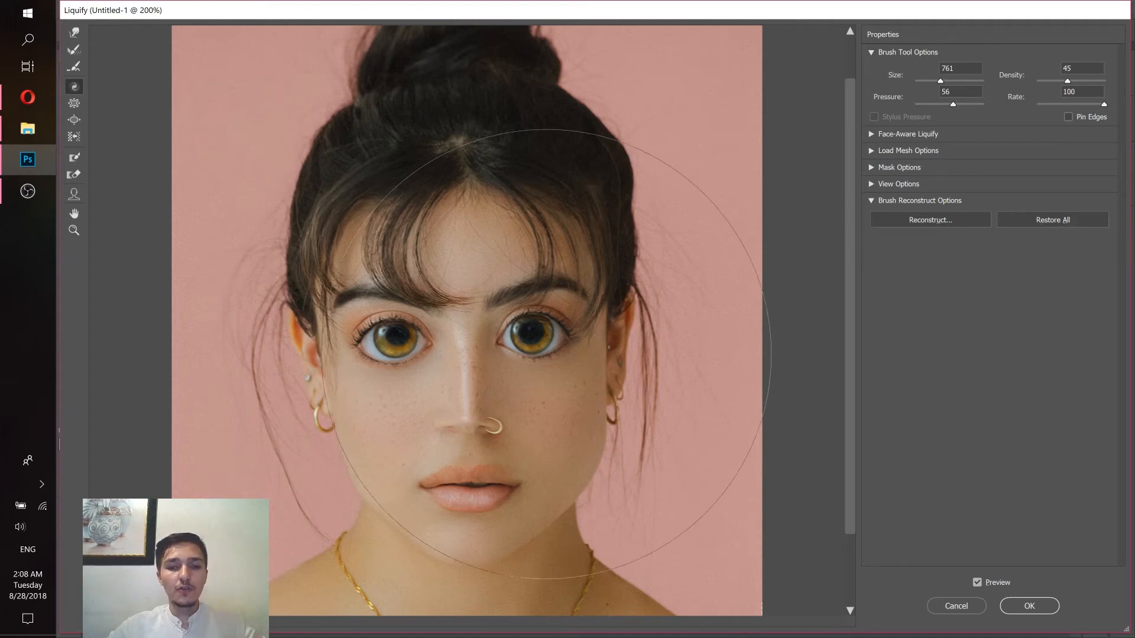
# Try the Reconstruct amount for the brush distortions and confirm it at 100.
pyautogui.click(926, 219)
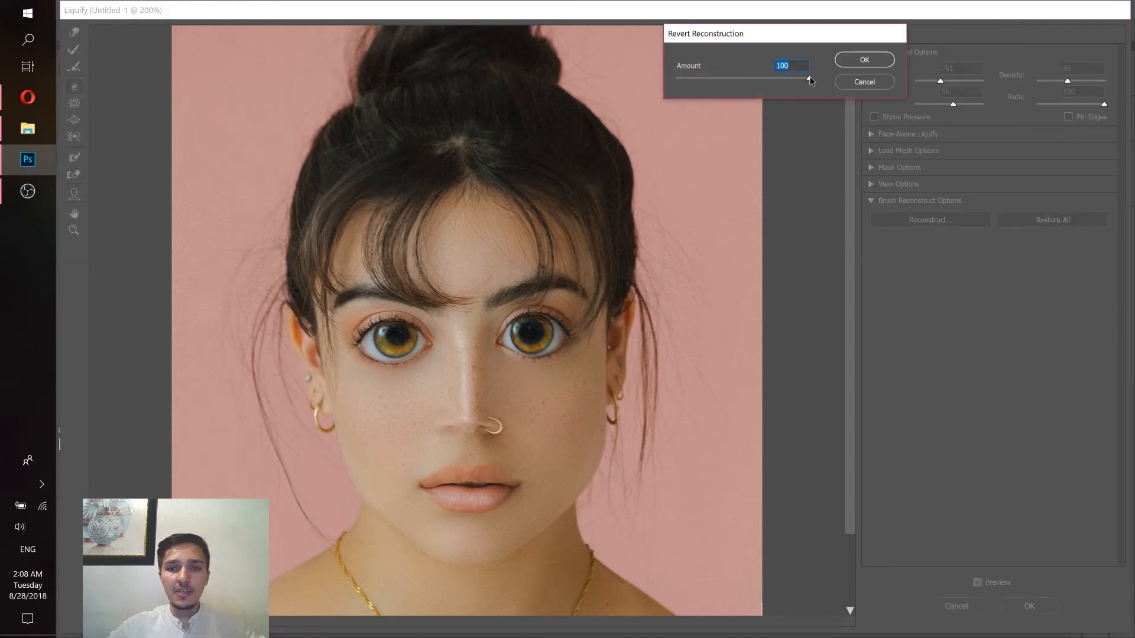
pyautogui.moveTo(810, 80)
pyautogui.mouseDown()
pyautogui.moveTo(666, 76)
pyautogui.moveTo(809, 76)
pyautogui.mouseUp()
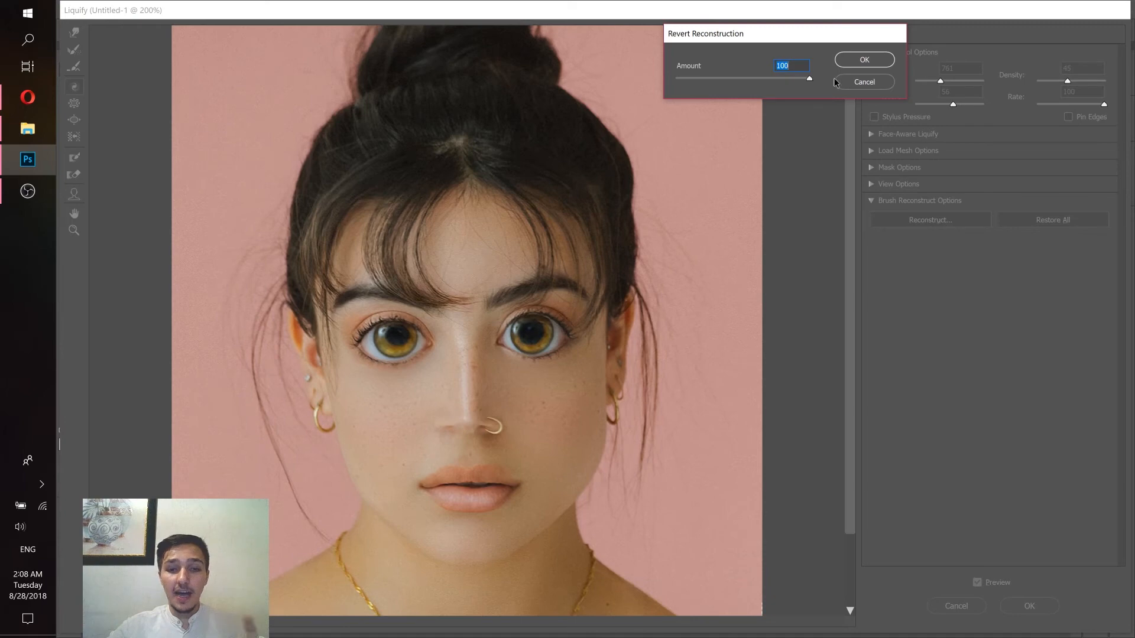
pyautogui.click(864, 65)
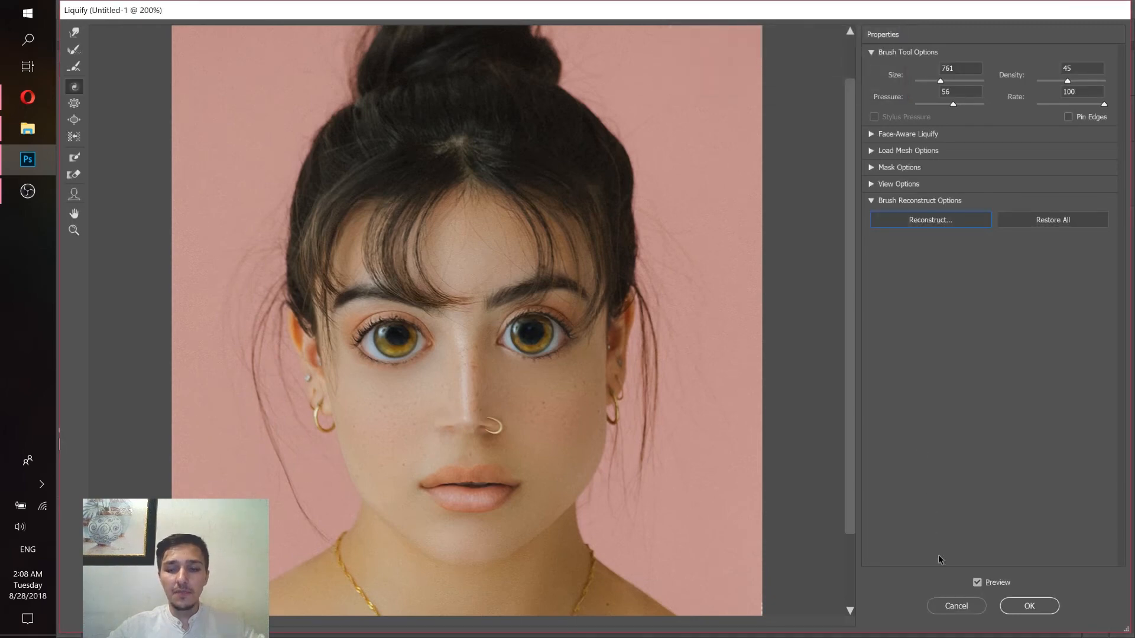
# Apply the Liquify filter to the portrait layer and toggle its smart filter off and on to compare.
pyautogui.click(1029, 607)
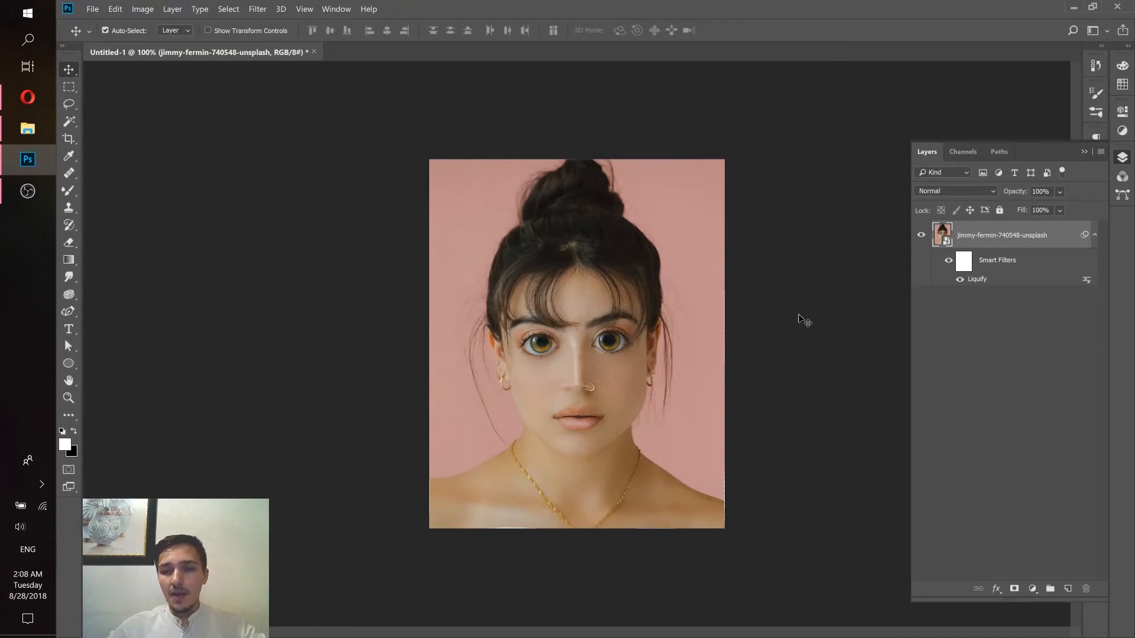
pyautogui.click(960, 279)
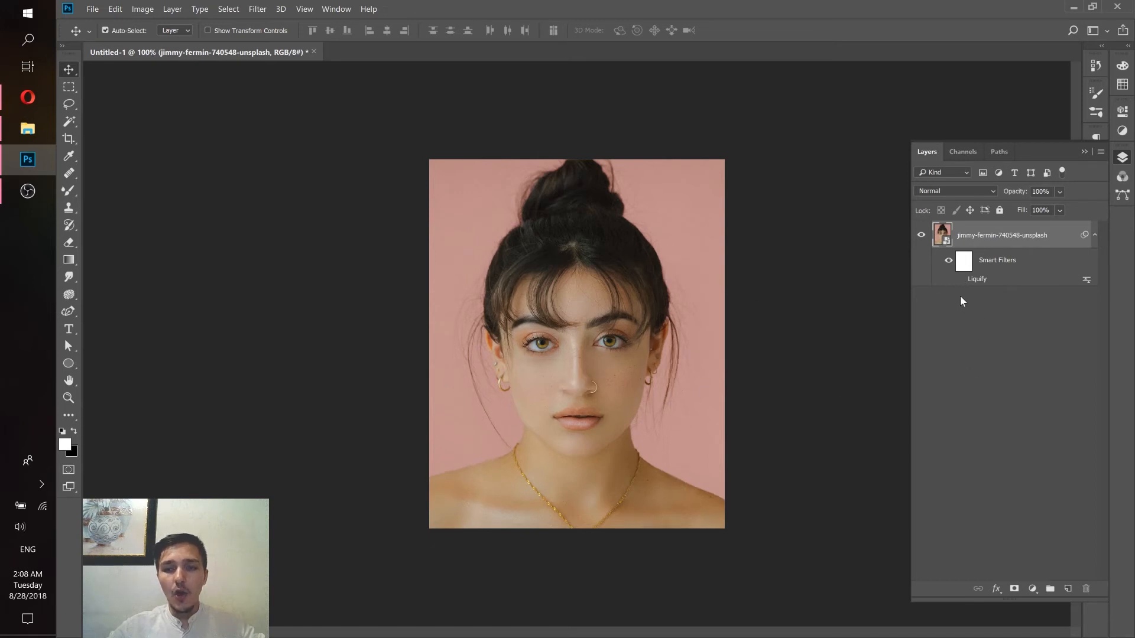
pyautogui.click(960, 282)
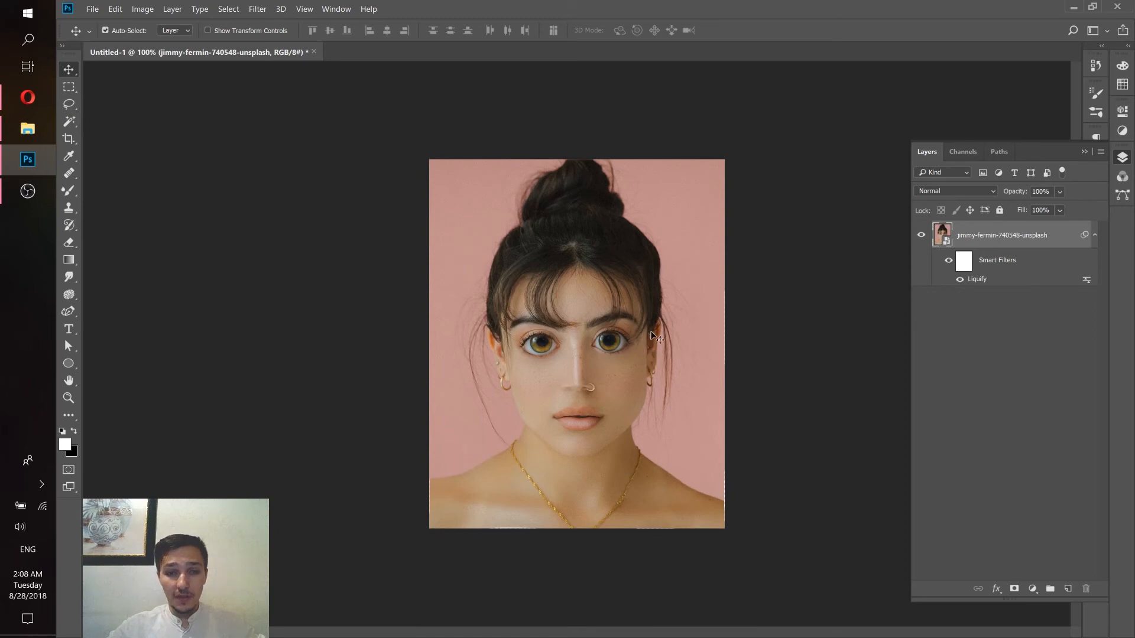
# Reopen the portrait's Liquify smart filter for editing and confirm it without changes.
pyautogui.doubleClick(977, 280)
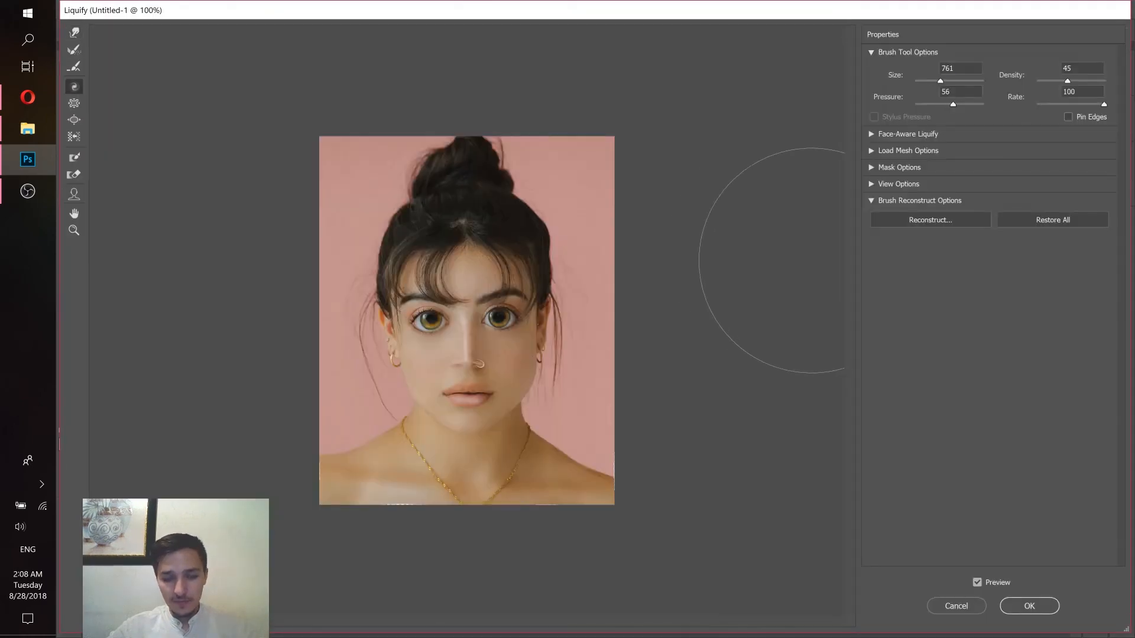
pyautogui.click(1036, 604)
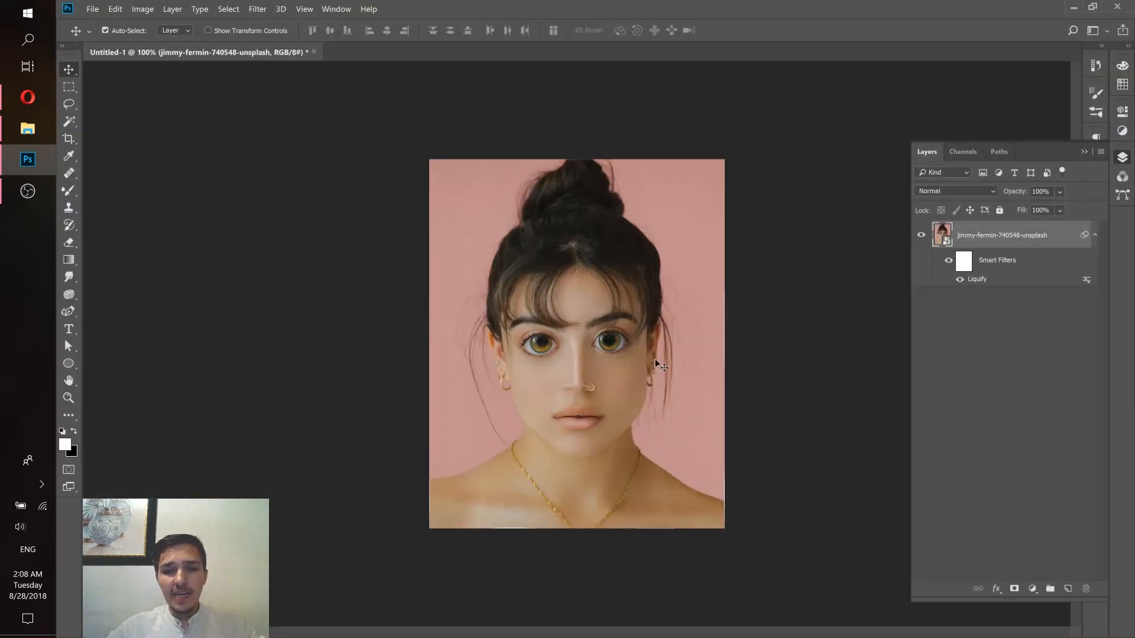
# Paint black on the smart filter mask over the right-hand eye and nose with a 70 px soft brush to hide Liquify there.
pyautogui.click(964, 261)
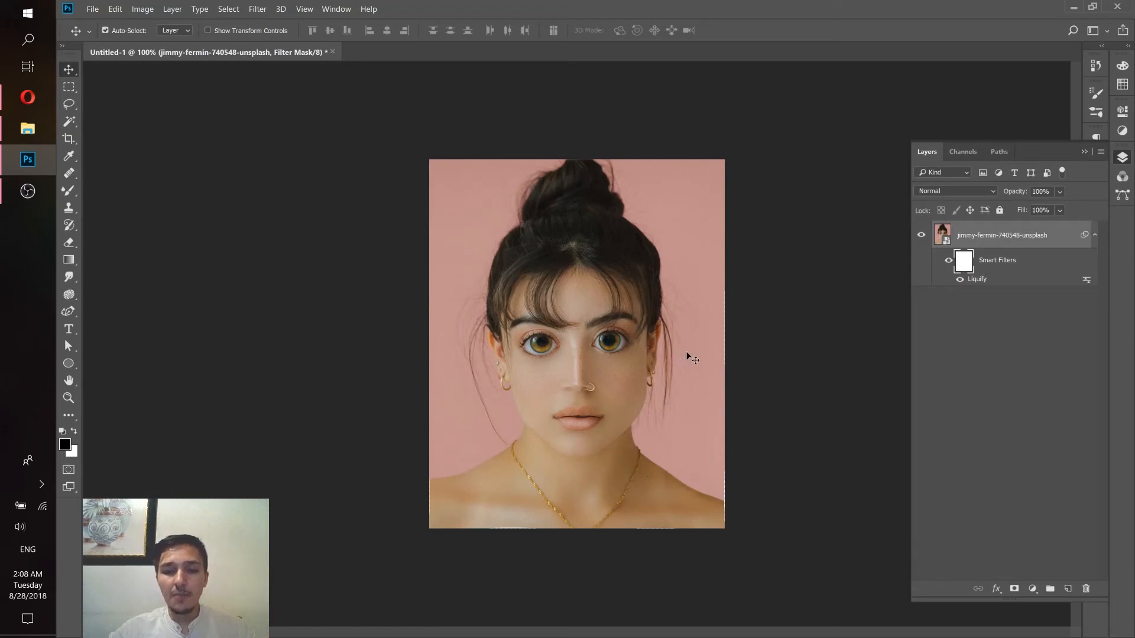
pyautogui.click(70, 191)
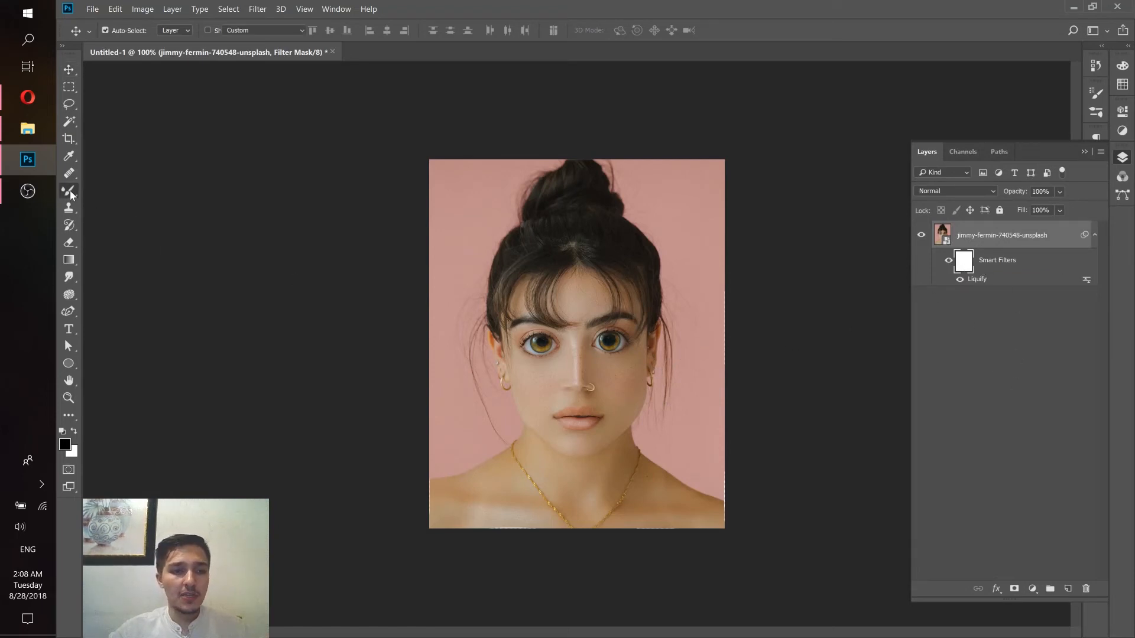
pyautogui.click(137, 195)
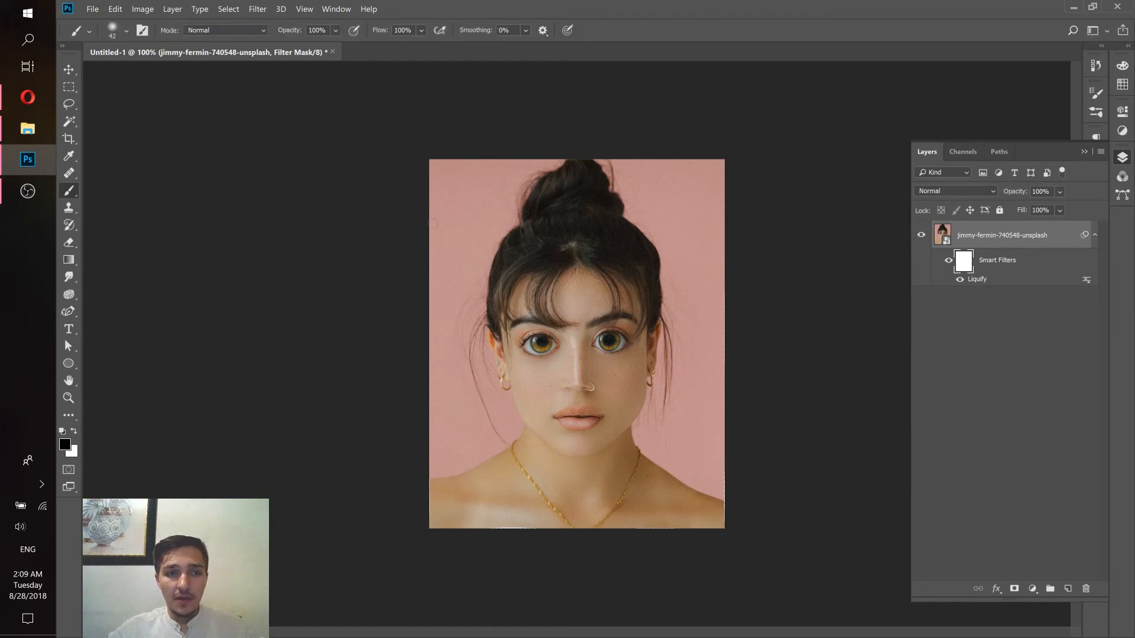
pyautogui.click(126, 30)
pyautogui.moveTo(150, 73); pyautogui.dragTo(153, 74)
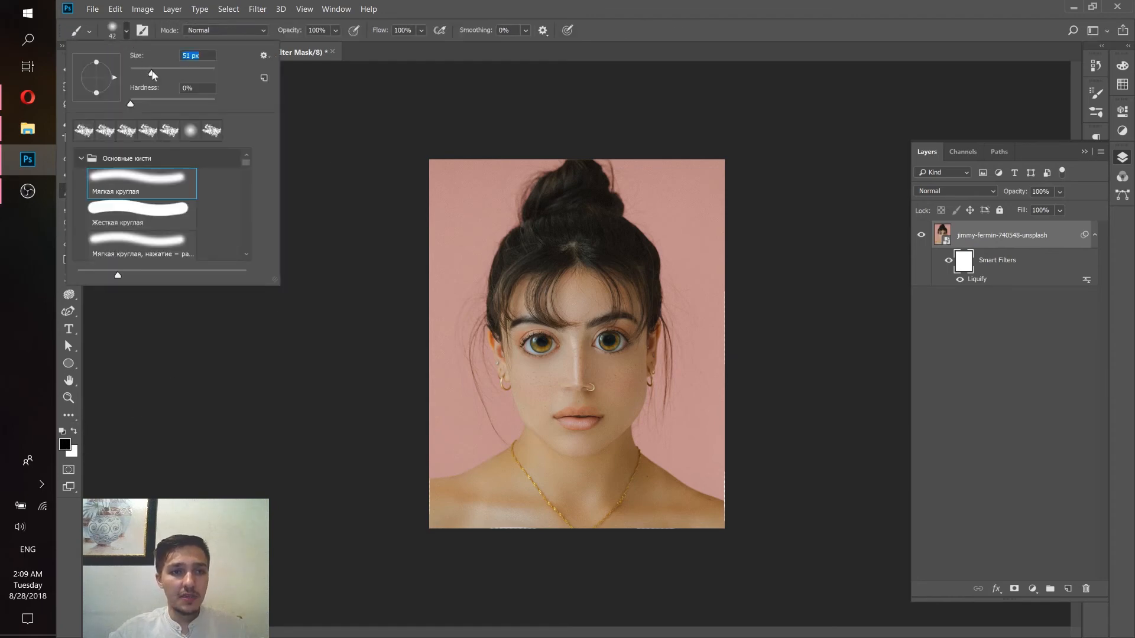
pyautogui.click(650, 15)
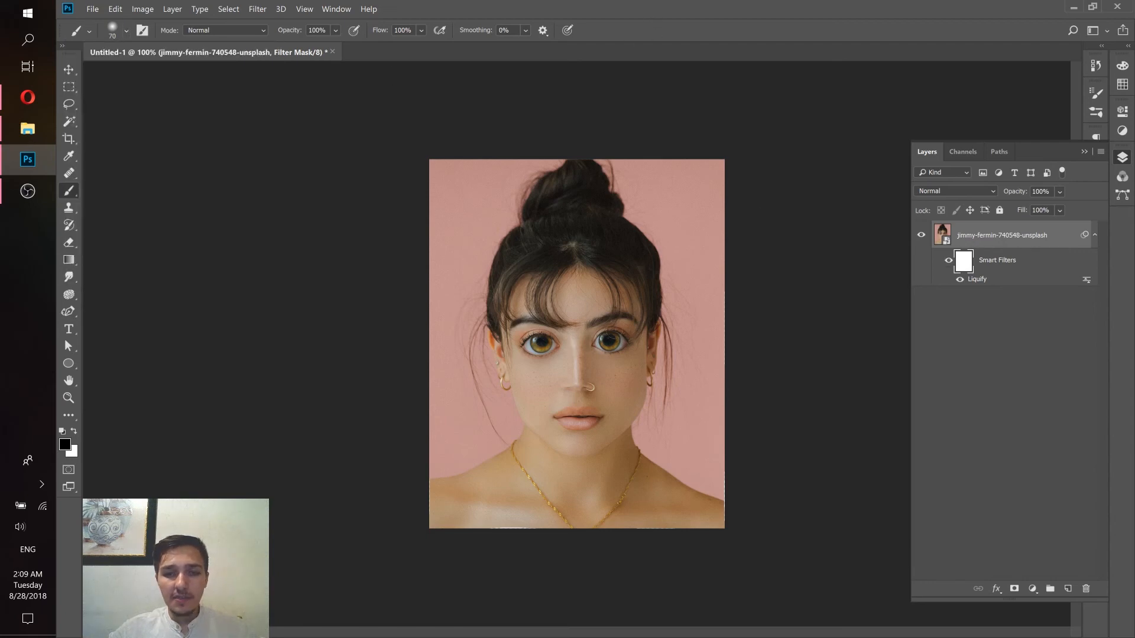
pyautogui.click(611, 340)
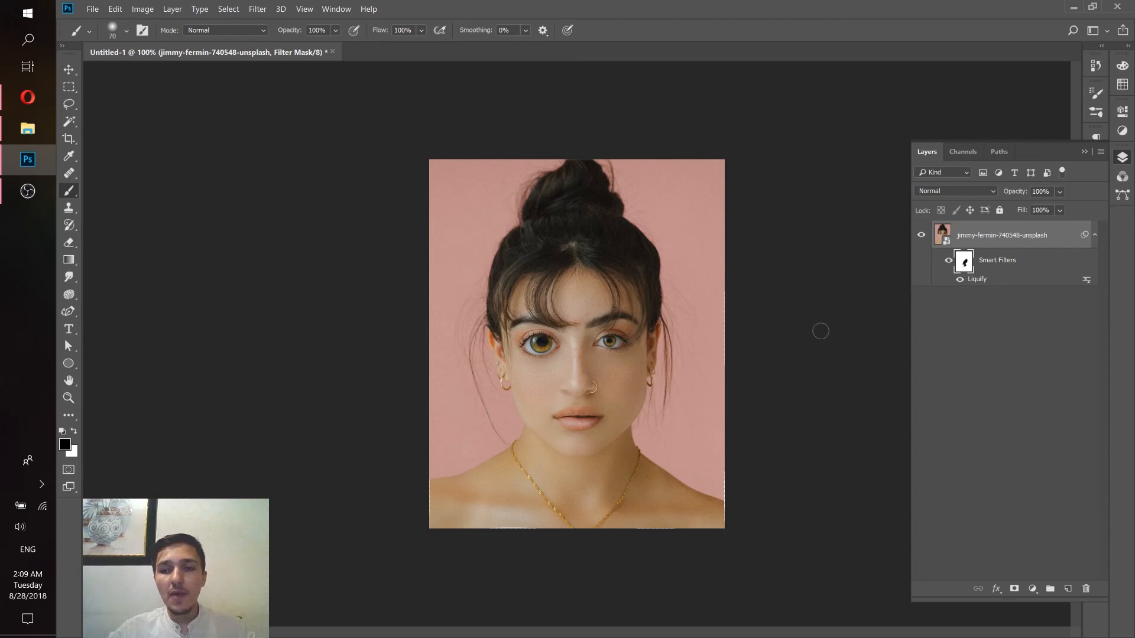
# Swap the foreground colour to white and paint the smart filter mask over the right-hand eye and nose to restore the Liquify effect.
pyautogui.click(74, 433)
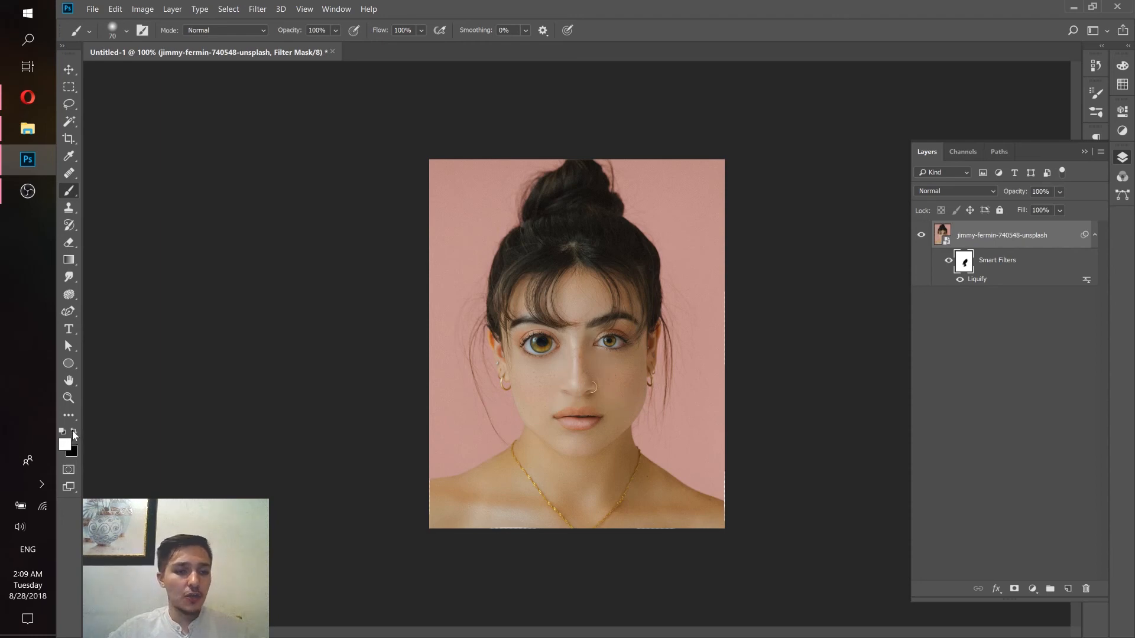
pyautogui.moveTo(602, 342); pyautogui.dragTo(616, 340)
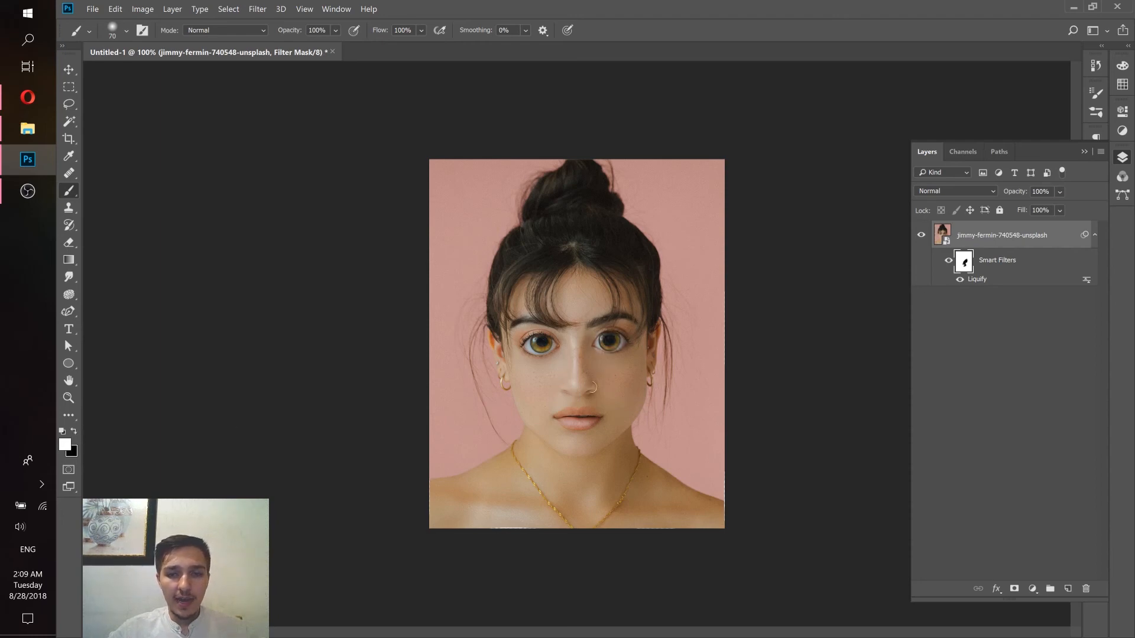
pyautogui.moveTo(566, 385); pyautogui.dragTo(583, 388)
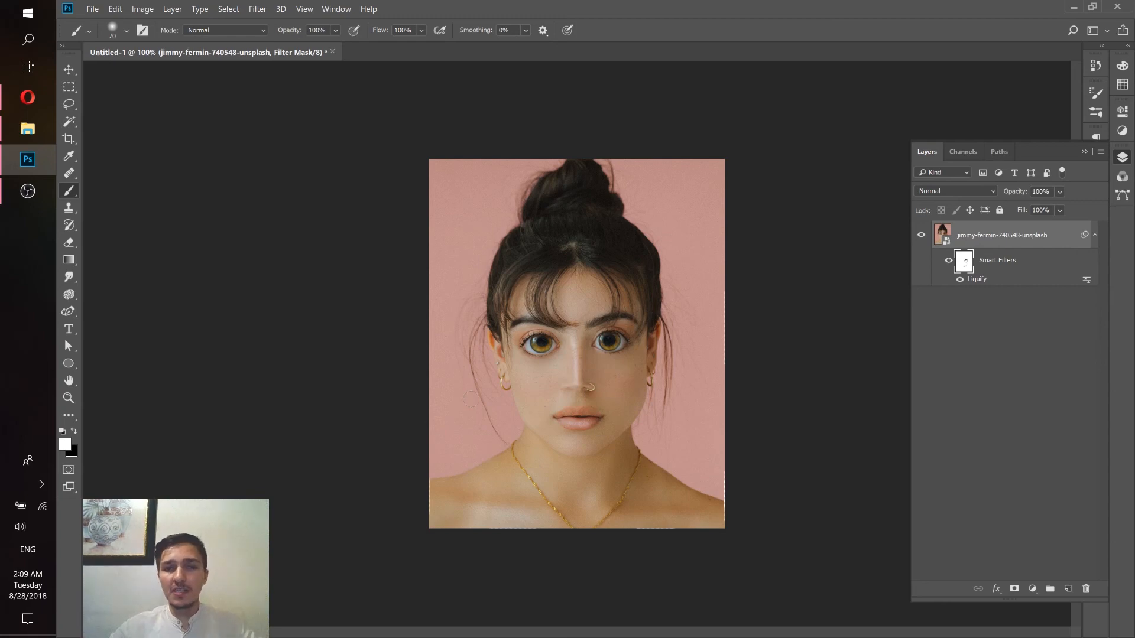
# Switch to the Opera browser and open the signed-in glitch_museum profile on Instagram.
pyautogui.click(28, 97)
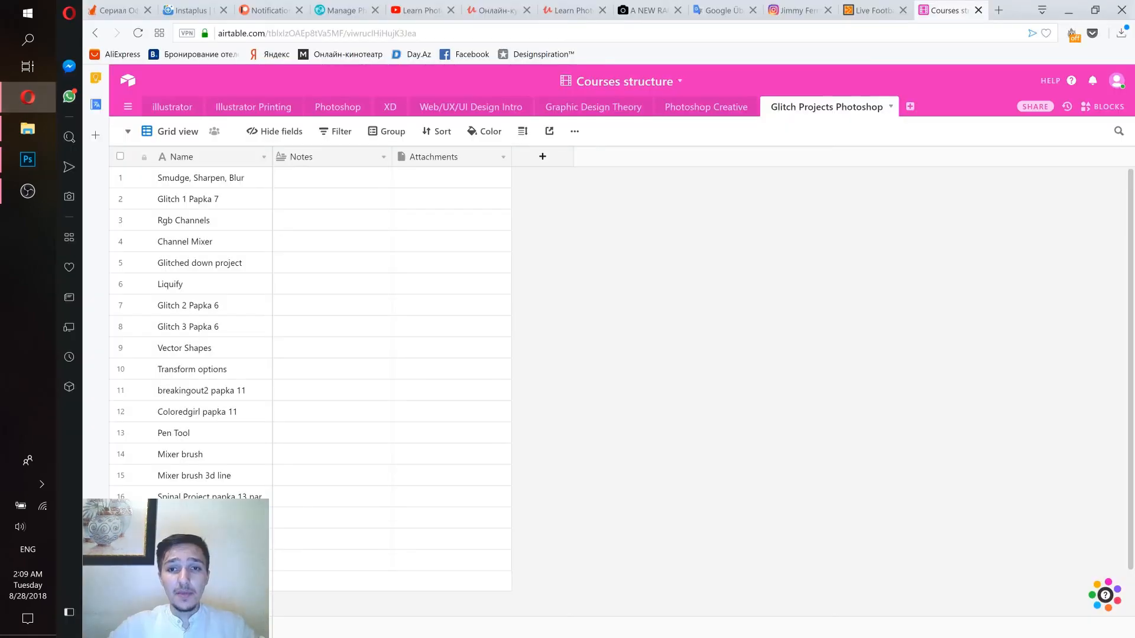
pyautogui.click(801, 10)
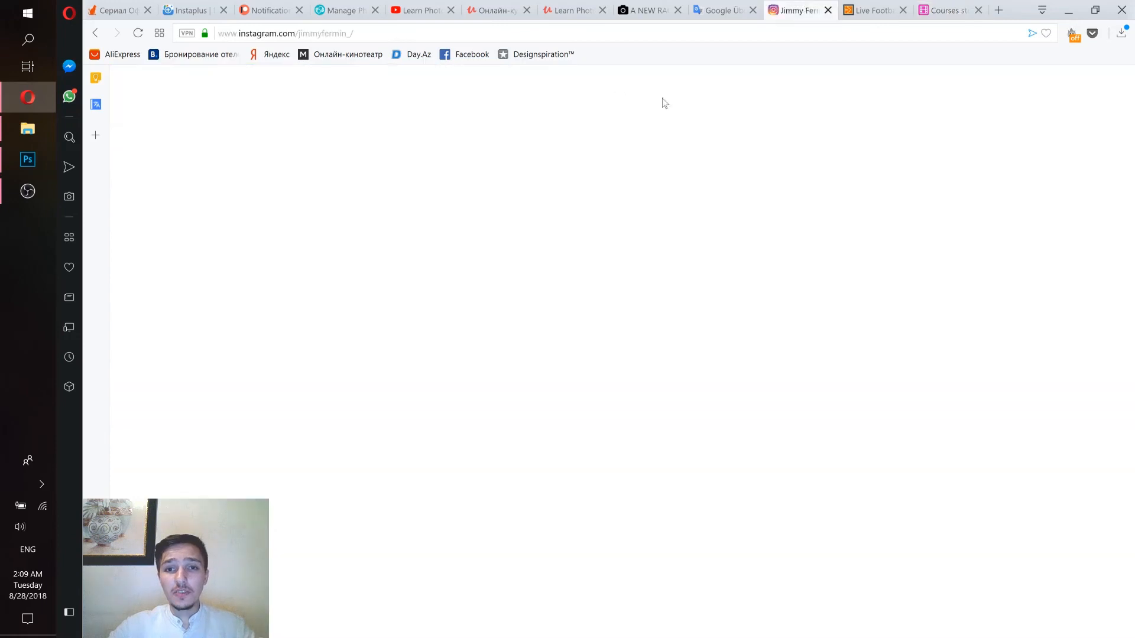
pyautogui.click(916, 92)
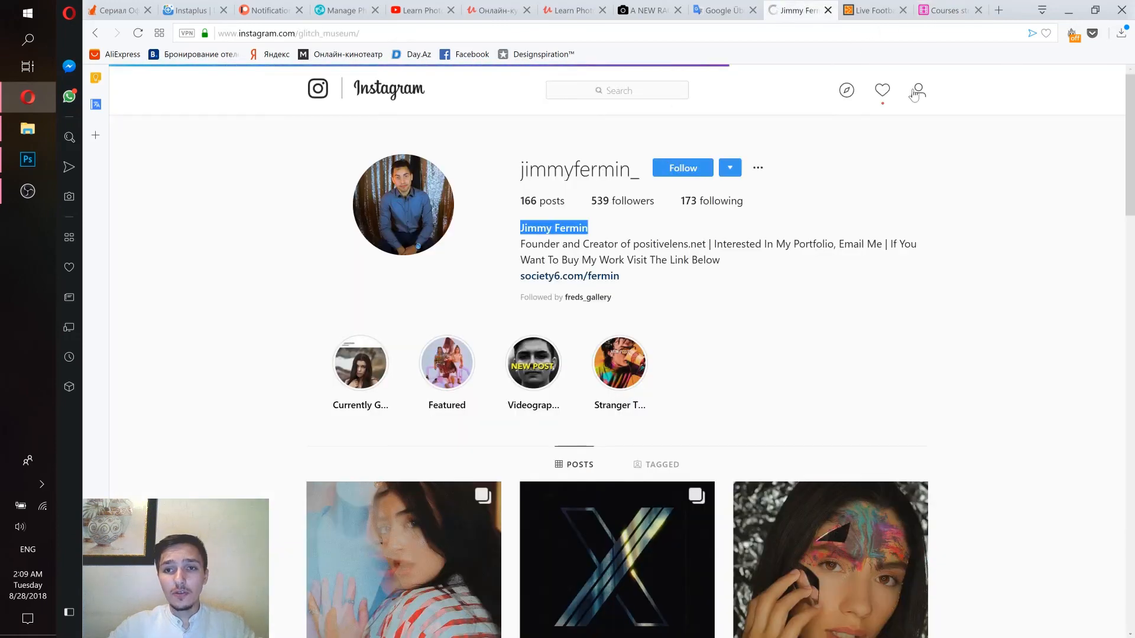
# Search Instagram for the author's gallery account, open its profile and browse the posted artworks.
pyautogui.click(564, 90)
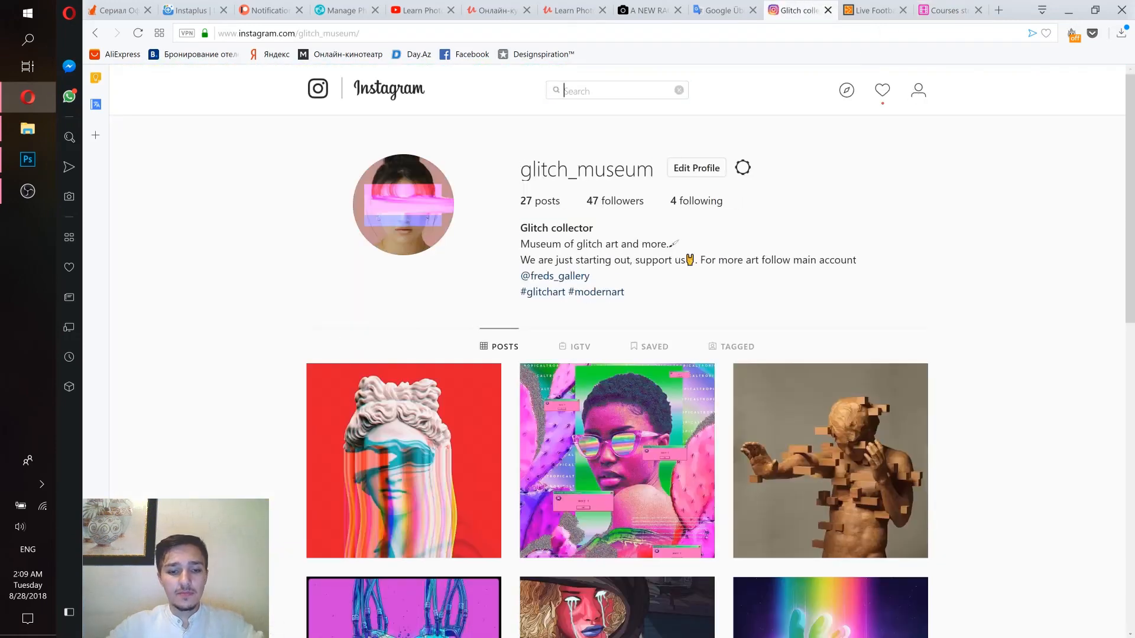
pyautogui.write('freds')
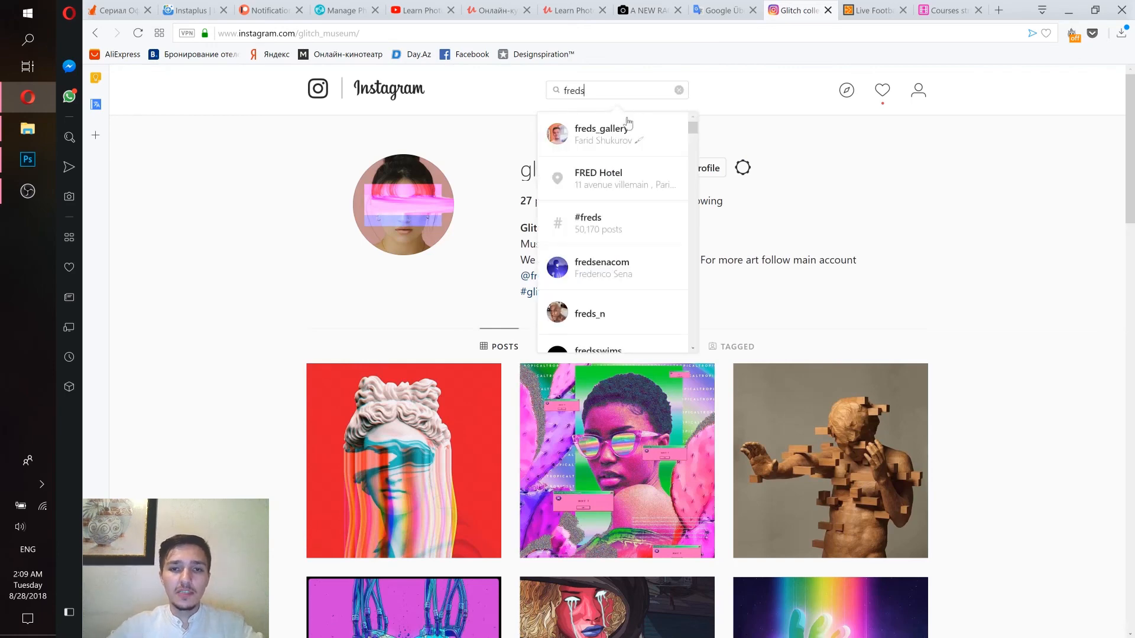
pyautogui.click(612, 138)
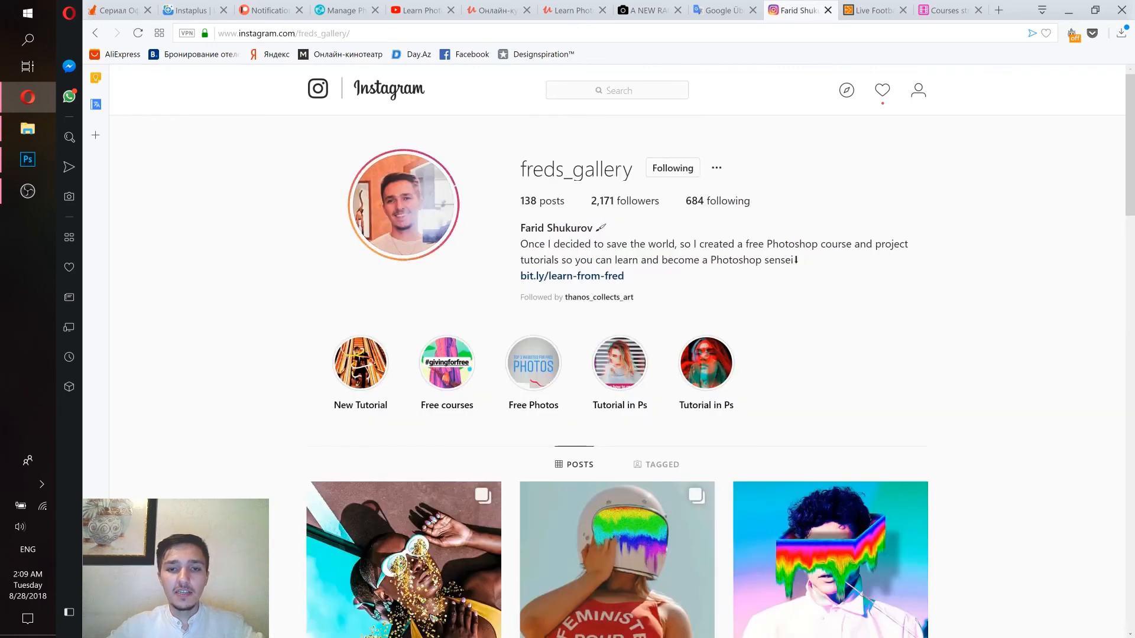
pyautogui.scroll(-6, 571, 199)
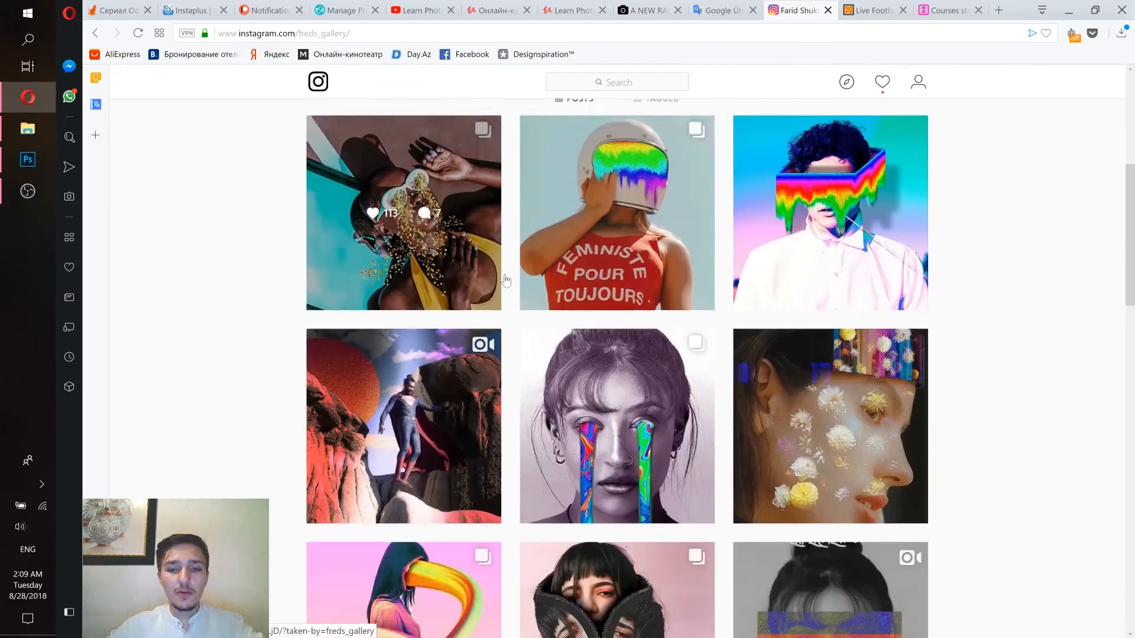
pyautogui.scroll(-1, 666, 351)
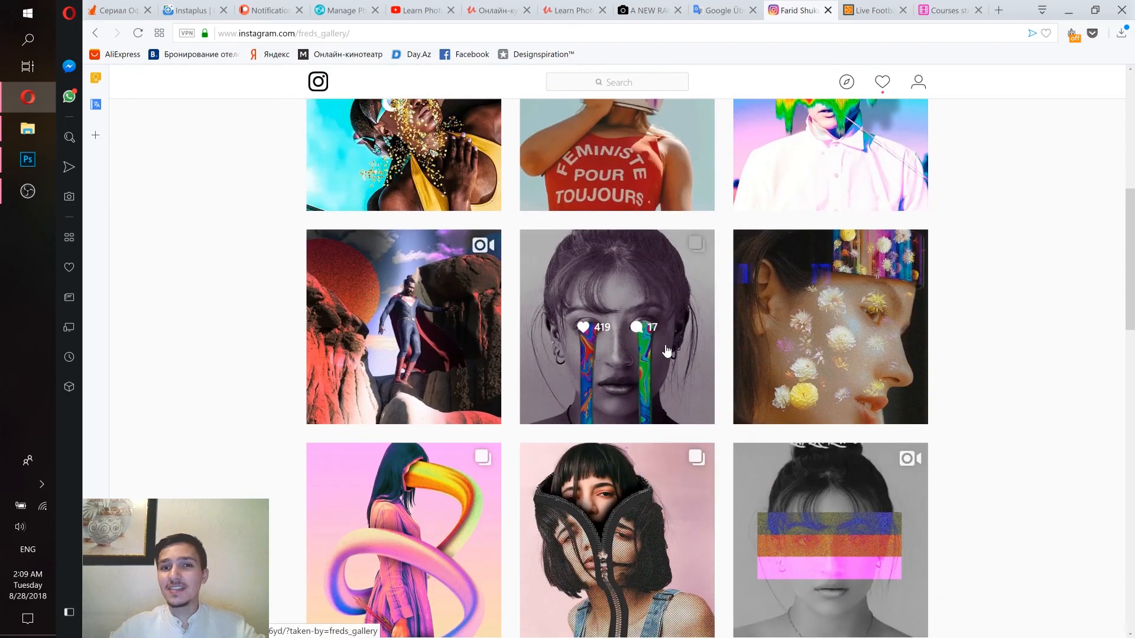